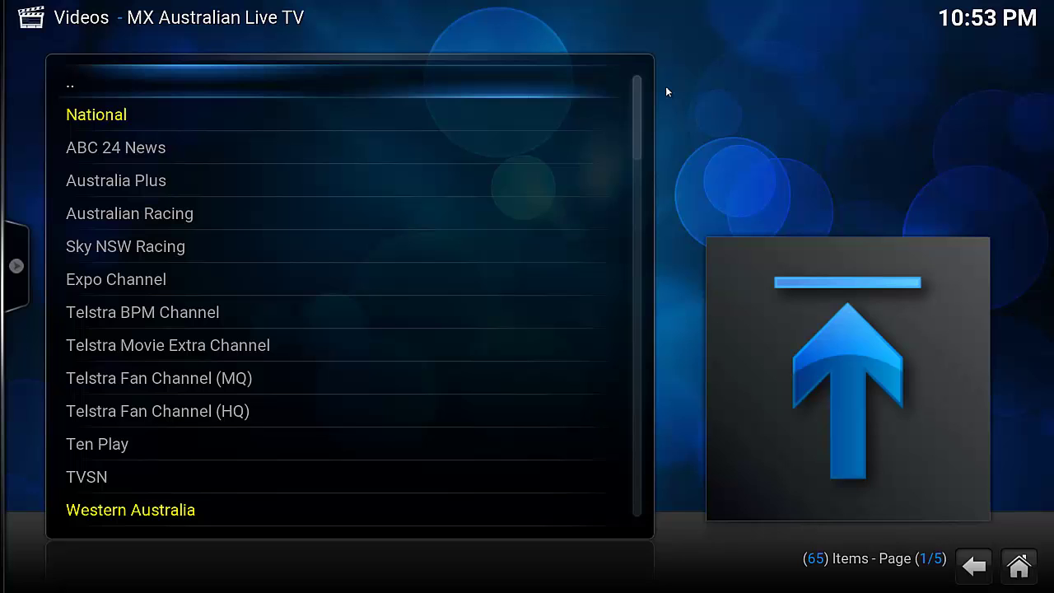
# Scroll down the channel list through the Western Australia, Queensland, NSW, Victoria/Tasmania and SA/NT groups to the end.
pyautogui.press('Down')
pyautogui.press('Down')
pyautogui.press('Down')
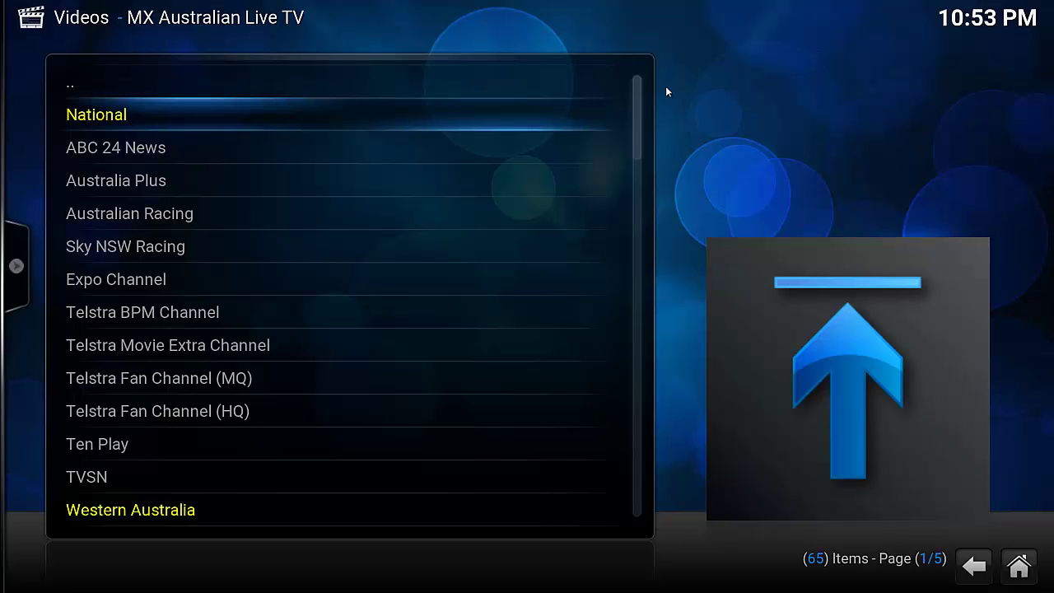
pyautogui.press('Up')
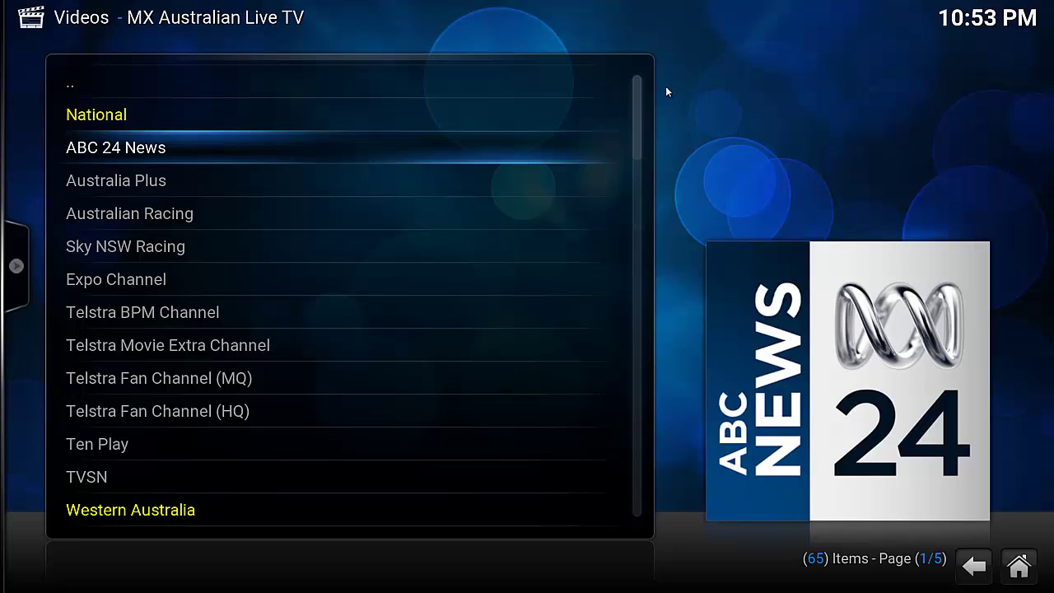
pyautogui.press('Down')
pyautogui.press('Down')
pyautogui.press('Down')
pyautogui.press('Down')
pyautogui.press('Down')
pyautogui.press('Down')
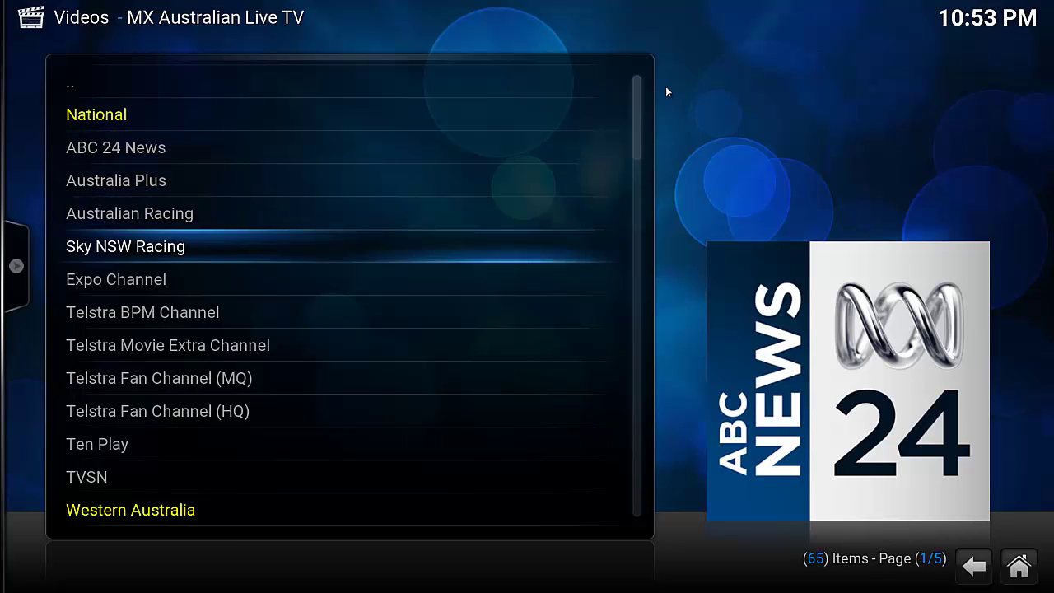
pyautogui.press('Down')
pyautogui.press('Down')
pyautogui.press('Down')
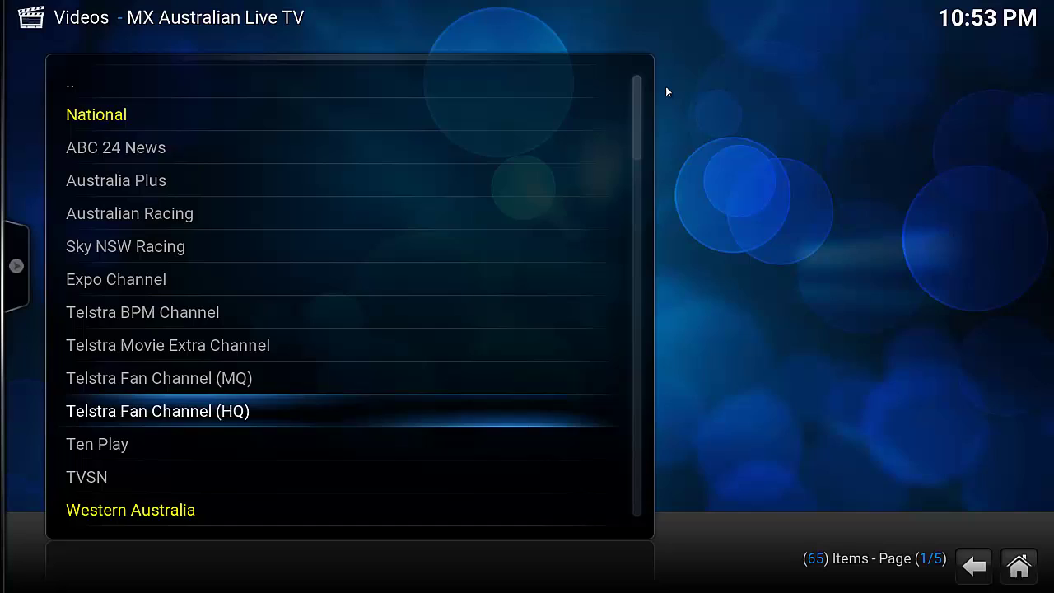
pyautogui.press('Down')
pyautogui.press('Down')
pyautogui.press('Down')
pyautogui.press('Down')
pyautogui.press('Down')
pyautogui.press('Down')
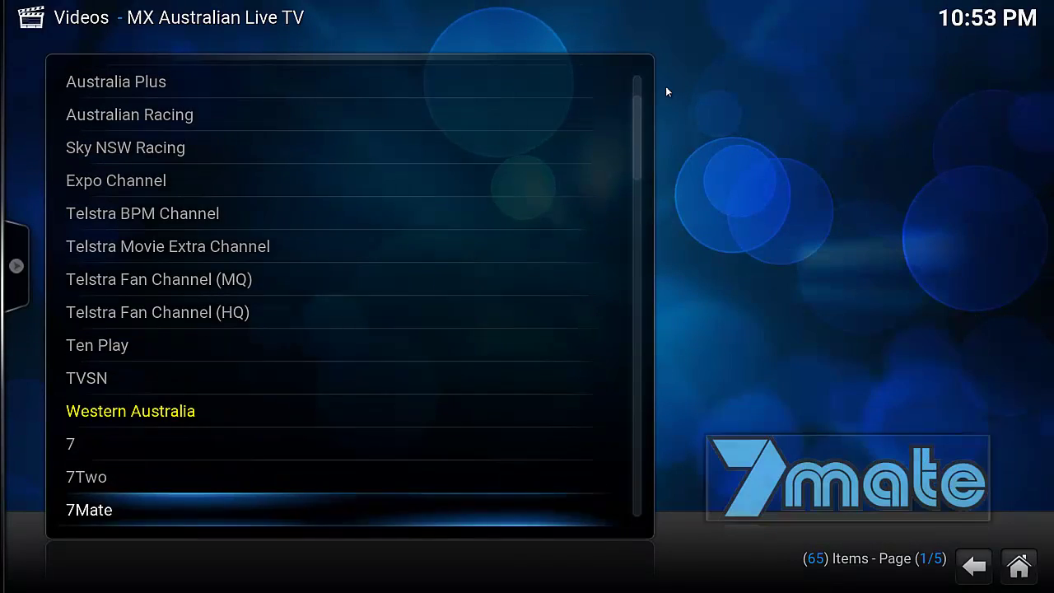
pyautogui.press('Down')
pyautogui.press('Down')
pyautogui.press('Down')
pyautogui.press('Down')
pyautogui.press('Down')
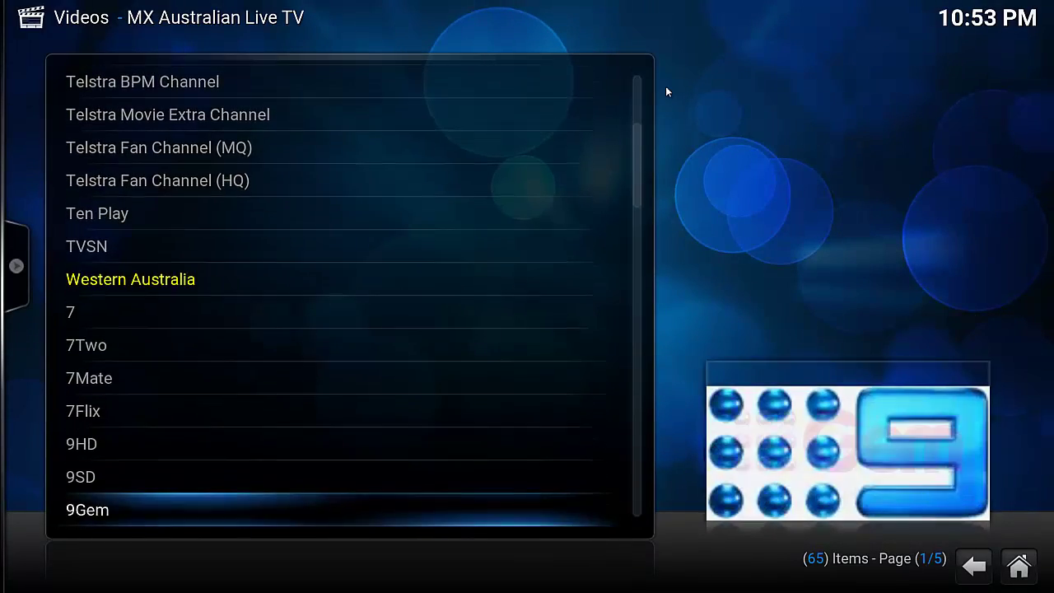
pyautogui.press('Down')
pyautogui.press('Down')
pyautogui.press('Down')
pyautogui.press('Down')
pyautogui.press('Down')
pyautogui.press('Down')
pyautogui.press('Down')
pyautogui.press('Down')
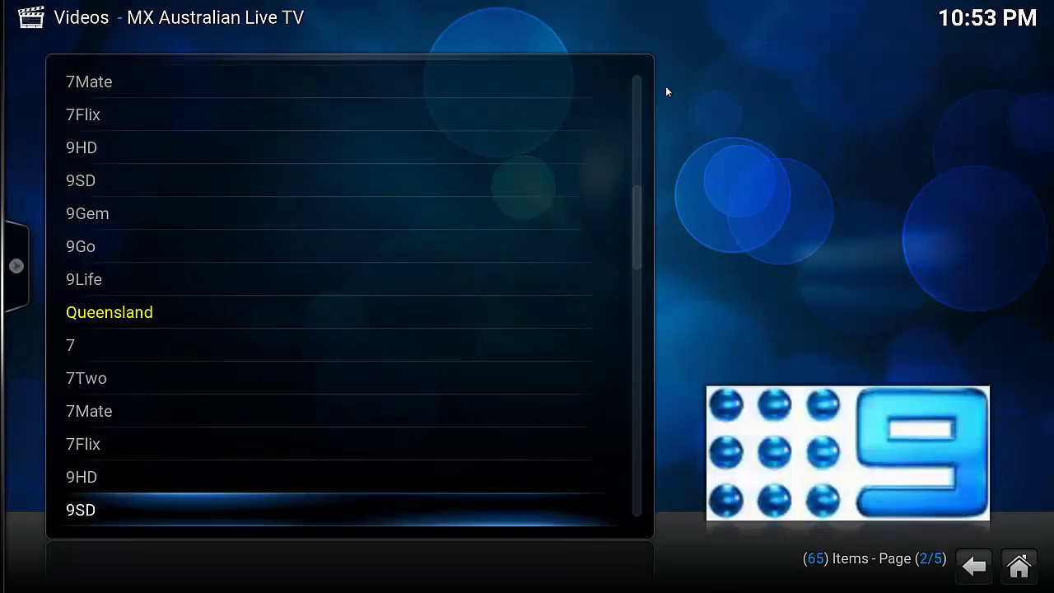
pyautogui.press('Down')
pyautogui.press('Down')
pyautogui.press('Down')
pyautogui.press('Down')
pyautogui.press('Down')
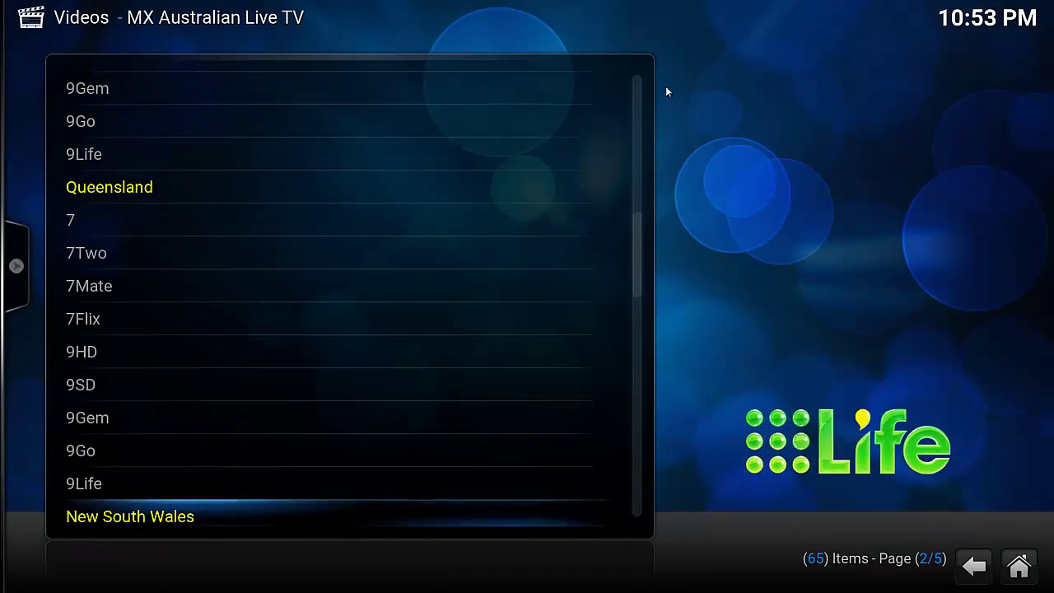
pyautogui.press('Down')
pyautogui.press('Down')
pyautogui.press('Down')
pyautogui.press('Down')
pyautogui.press('Down')
pyautogui.press('Down')
pyautogui.press('Down')
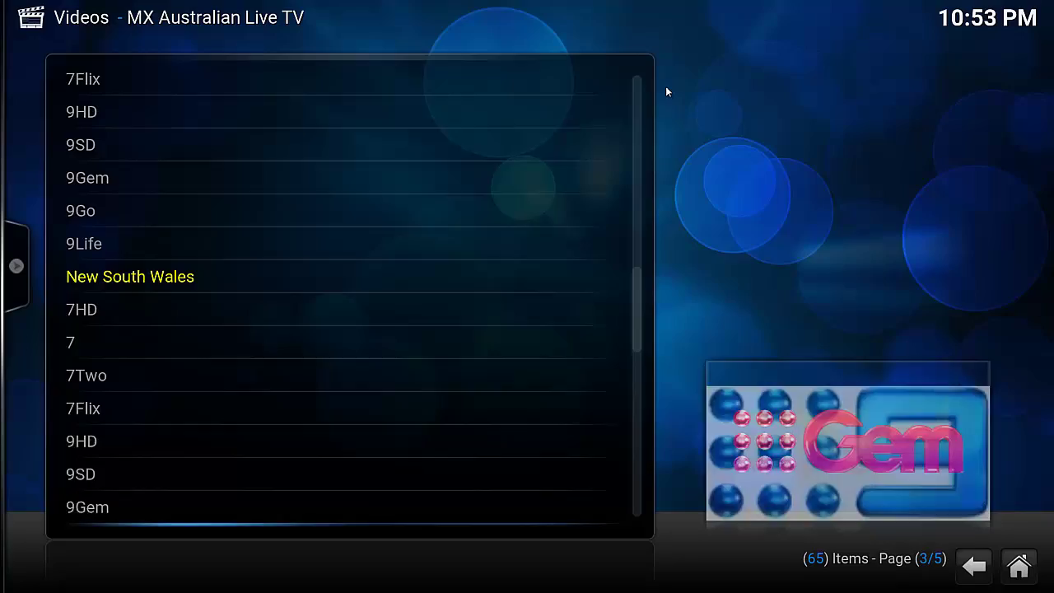
pyautogui.press('Down')
pyautogui.press('Down')
pyautogui.press('Down')
pyautogui.press('Down')
pyautogui.press('Down')
pyautogui.press('Down')
pyautogui.press('Down')
pyautogui.press('Down')
pyautogui.press('Down')
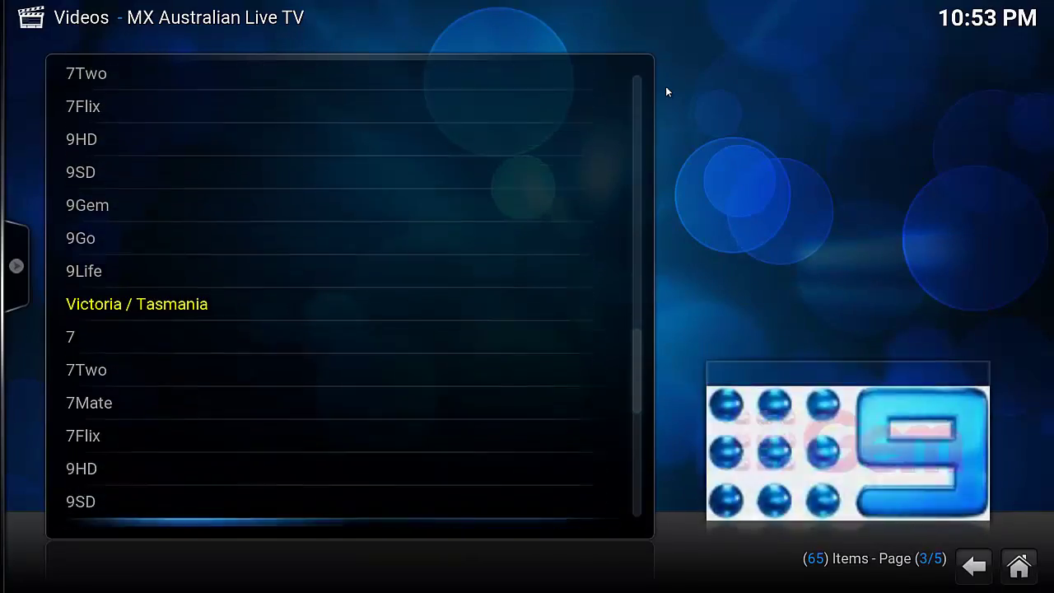
pyautogui.press('Down')
pyautogui.press('Down')
pyautogui.press('Down')
pyautogui.press('Down')
pyautogui.press('Down')
pyautogui.press('Down')
pyautogui.press('Down')
pyautogui.press('Down')
pyautogui.press('Down')
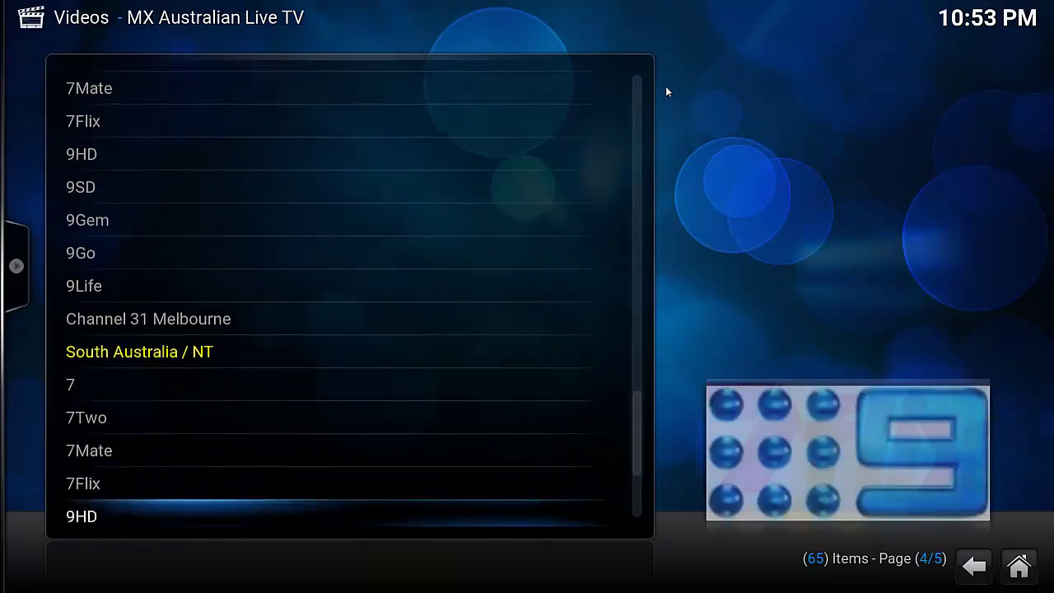
pyautogui.press('Down')
pyautogui.press('Down')
pyautogui.press('Down')
pyautogui.press('Down')
pyautogui.press('Down')
pyautogui.press('Down')
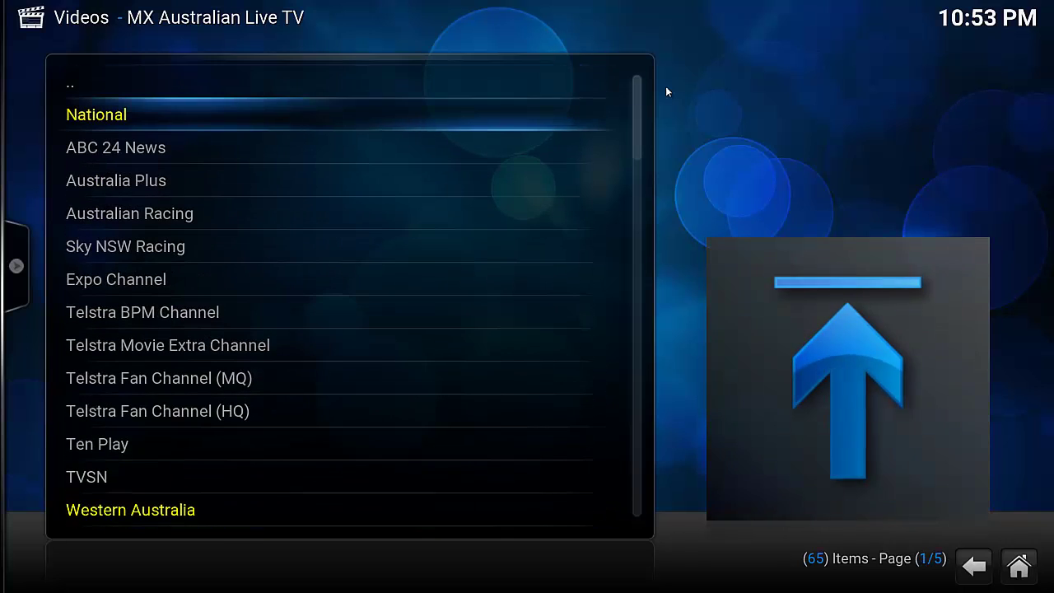
# Move back up the list and start the Australian Racing stream.
pyautogui.press('Up')
pyautogui.press('Up')
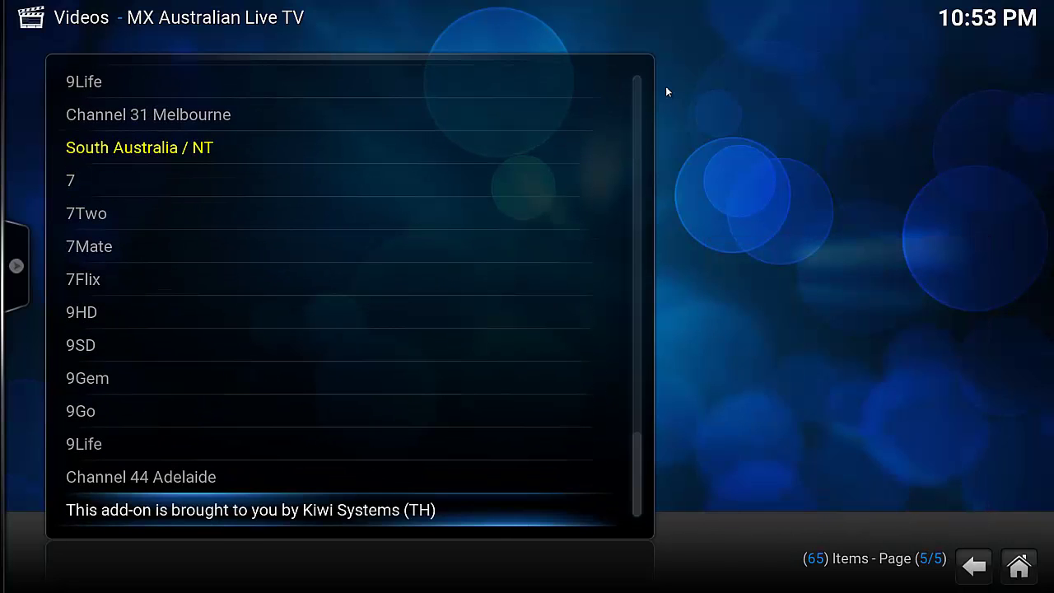
pyautogui.press('Up')
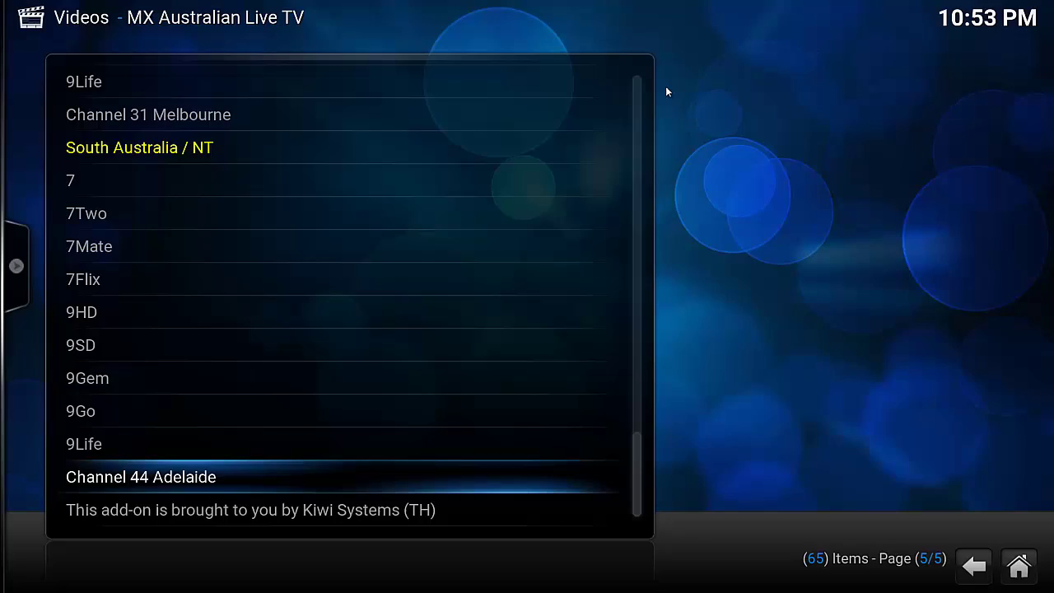
pyautogui.press('Down')
pyautogui.press('Down')
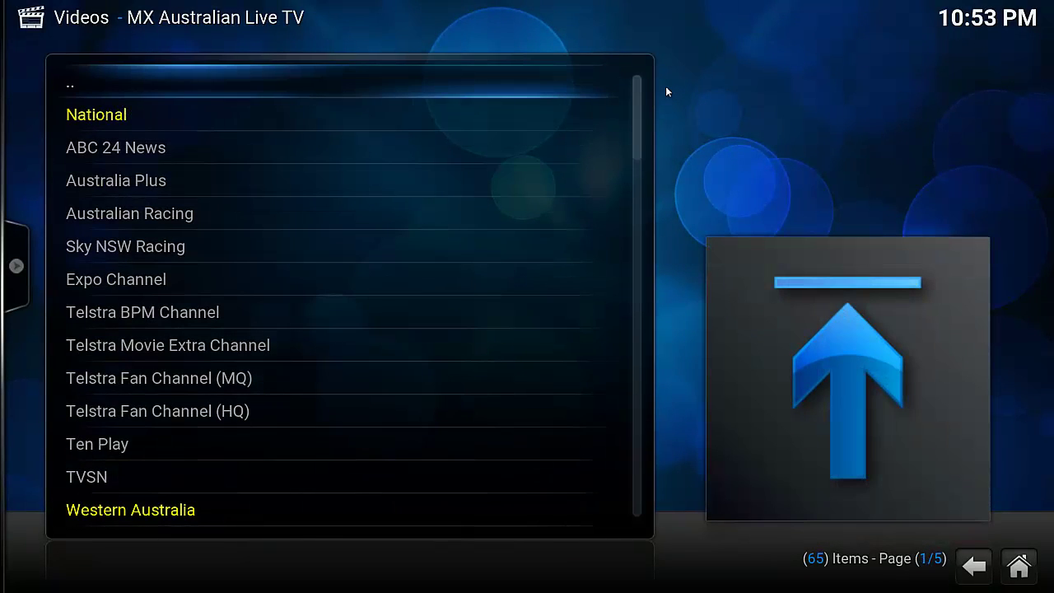
pyautogui.press('Down')
pyautogui.press('Down')
pyautogui.press('Down')
pyautogui.press('Down')
pyautogui.press('Return')
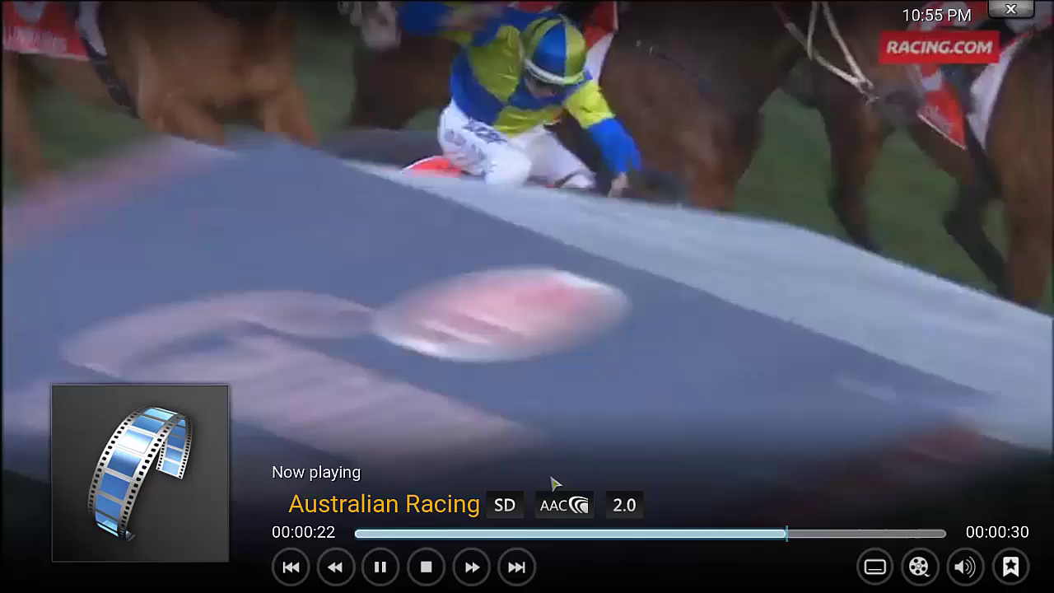
# Stop the Australian Racing stream from the player controls to return to the channel list.
pyautogui.click(428, 566)
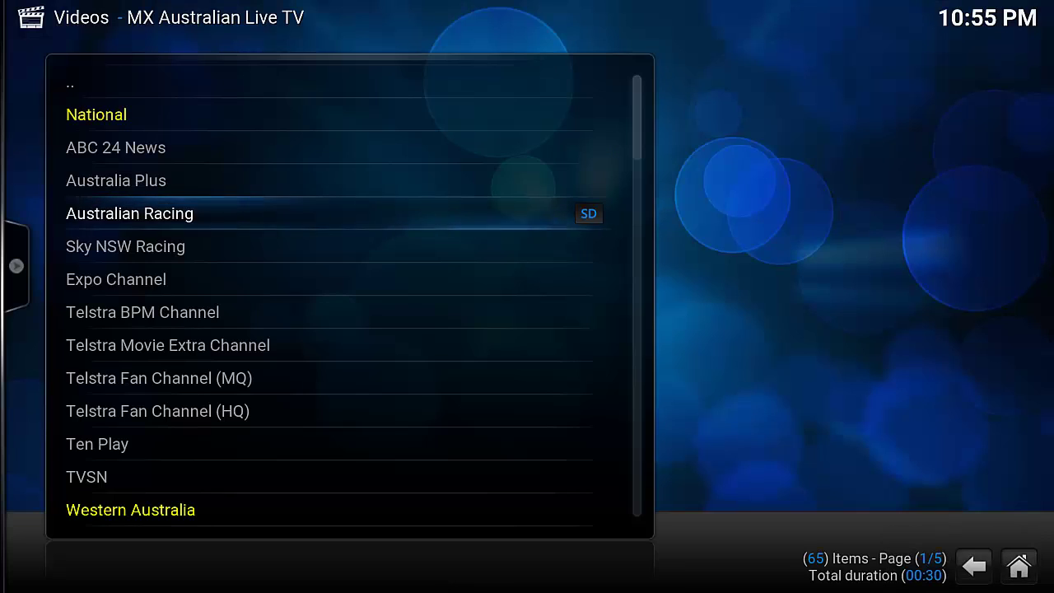
# Move down past the Western Australia and Queensland groups, back up to NSW 9HD, and play it.
pyautogui.press('Down')
pyautogui.press('Down')
pyautogui.press('Down')
pyautogui.press('Down')
pyautogui.press('Down')
pyautogui.press('Down')
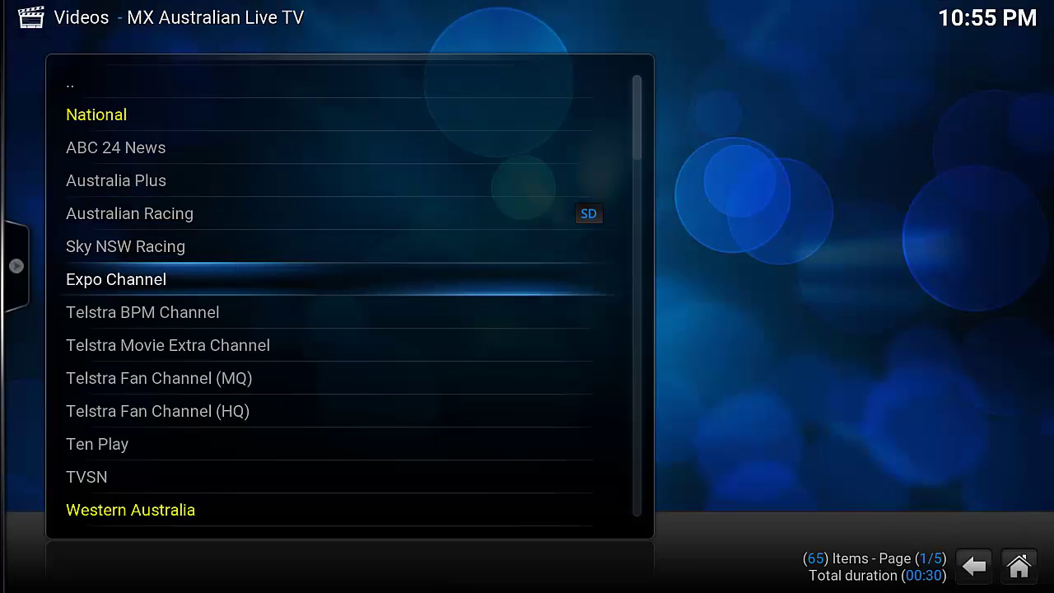
pyautogui.press('Down')
pyautogui.press('Down')
pyautogui.press('Down')
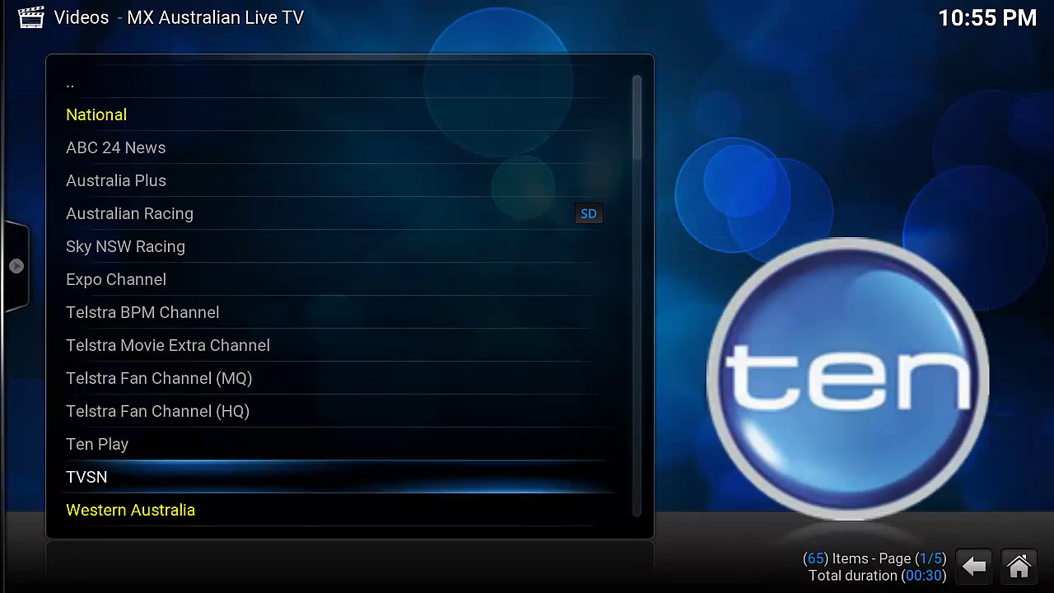
pyautogui.press('Down')
pyautogui.press('Down')
pyautogui.press('Down')
pyautogui.press('Down')
pyautogui.press('Down')
pyautogui.press('Down')
pyautogui.press('Down')
pyautogui.press('Down')
pyautogui.press('Down')
pyautogui.press('Down')
pyautogui.press('Down')
pyautogui.press('Down')
pyautogui.press('Down')
pyautogui.press('Down')
pyautogui.press('Down')
pyautogui.press('Down')
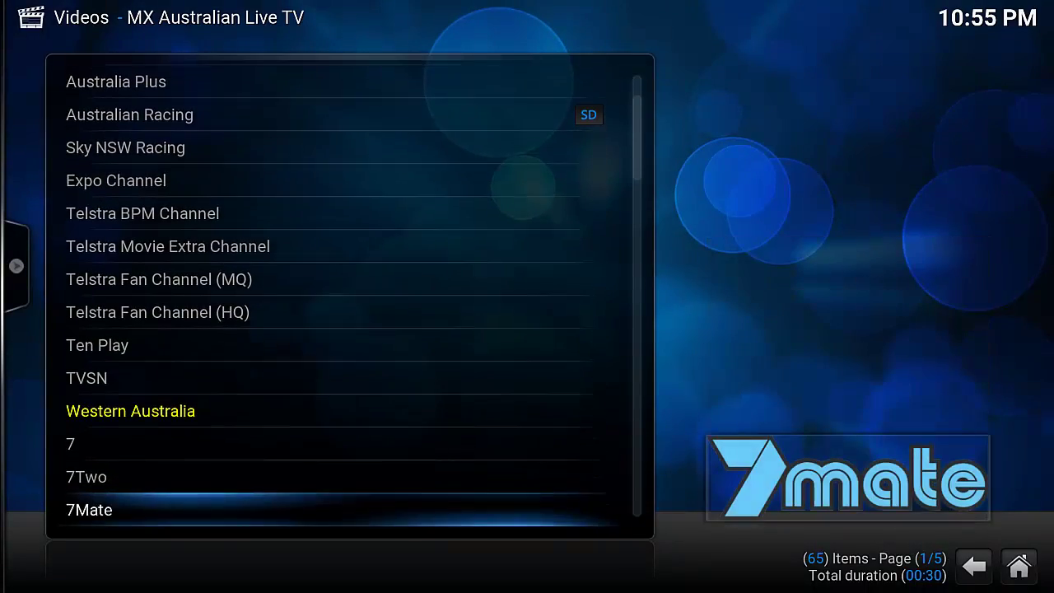
pyautogui.press('Down')
pyautogui.press('Down')
pyautogui.press('Down')
pyautogui.press('Down')
pyautogui.press('Down')
pyautogui.press('Down')
pyautogui.press('Down')
pyautogui.press('Down')
pyautogui.press('Down')
pyautogui.press('Down')
pyautogui.press('Down')
pyautogui.press('Down')
pyautogui.press('Down')
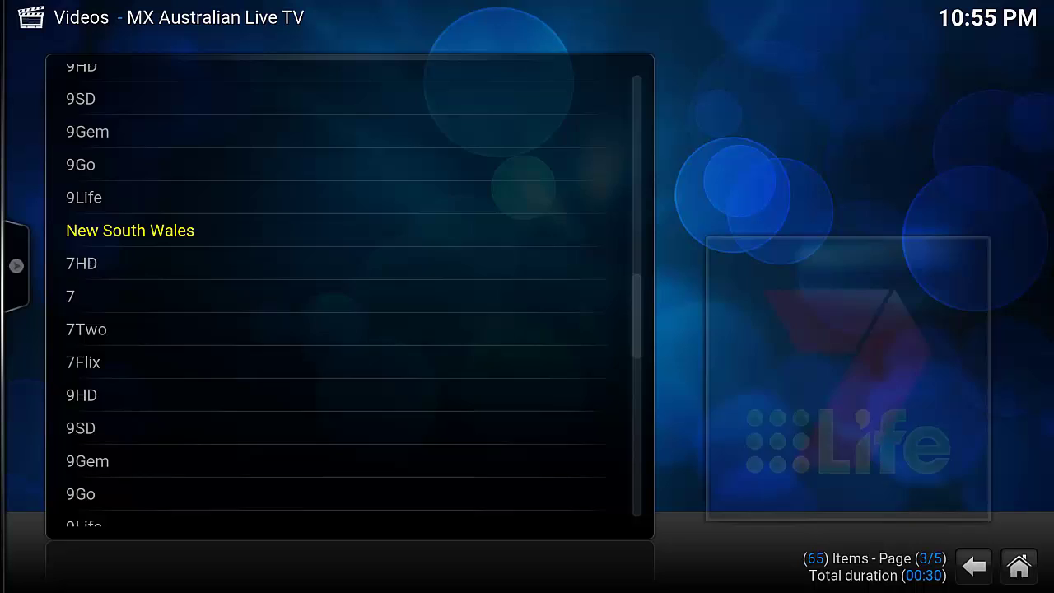
pyautogui.press('Up')
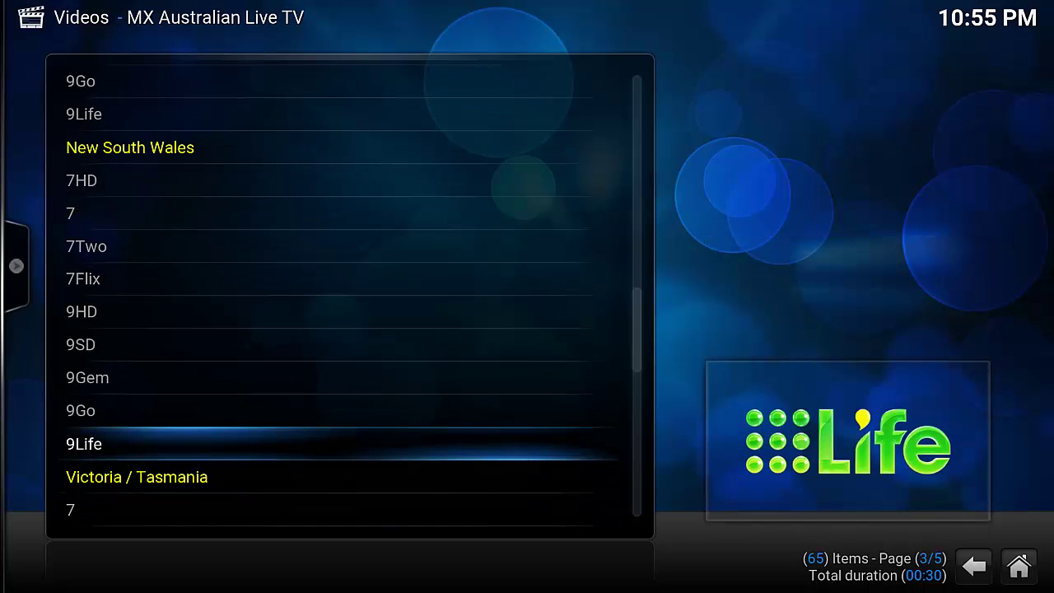
pyautogui.press('Up')
pyautogui.press('Up')
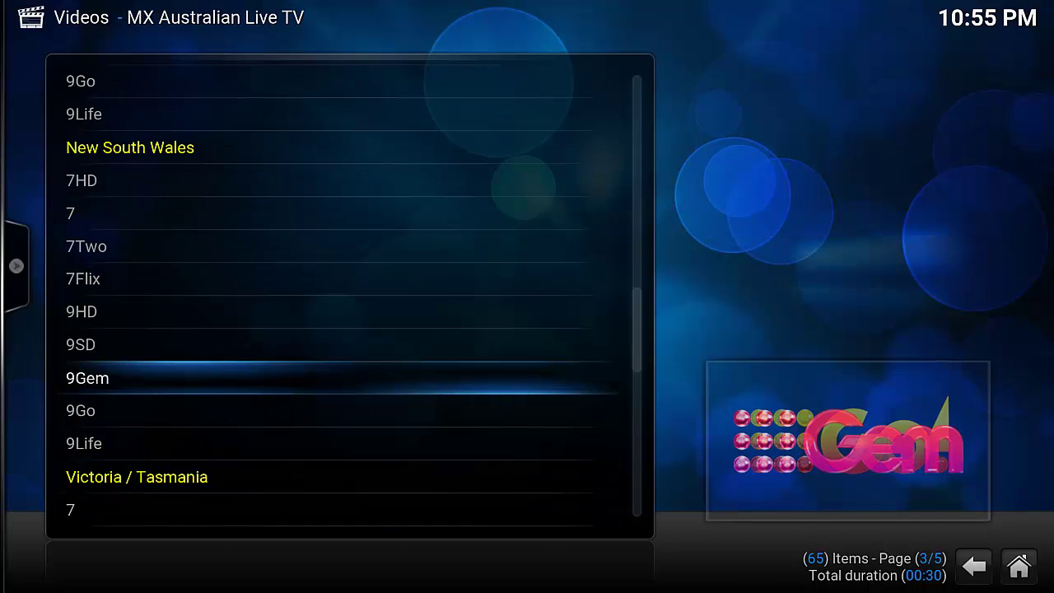
pyautogui.press('Up')
pyautogui.press('Up')
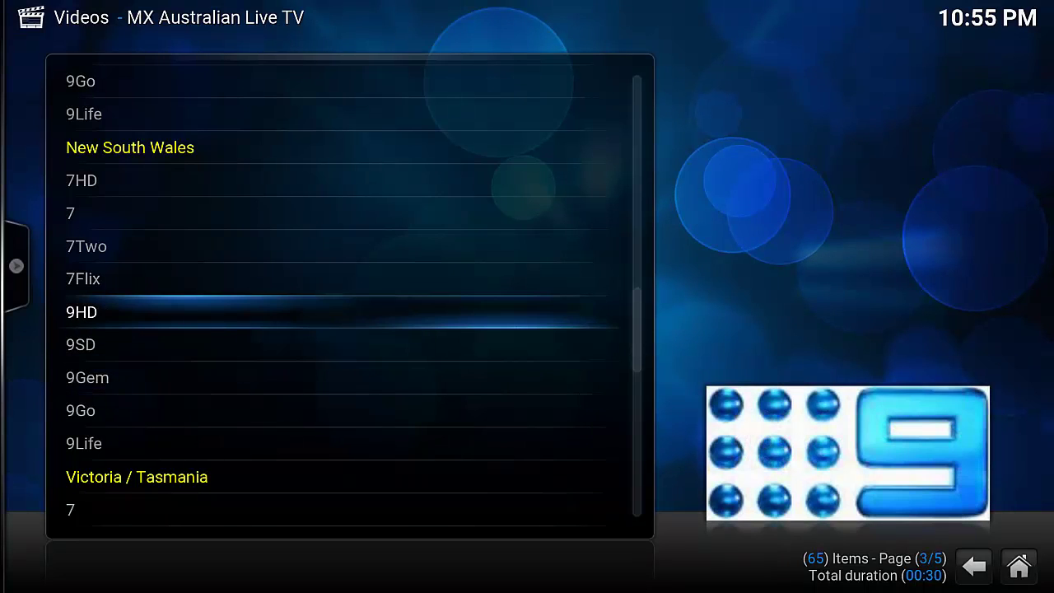
pyautogui.press('Return')
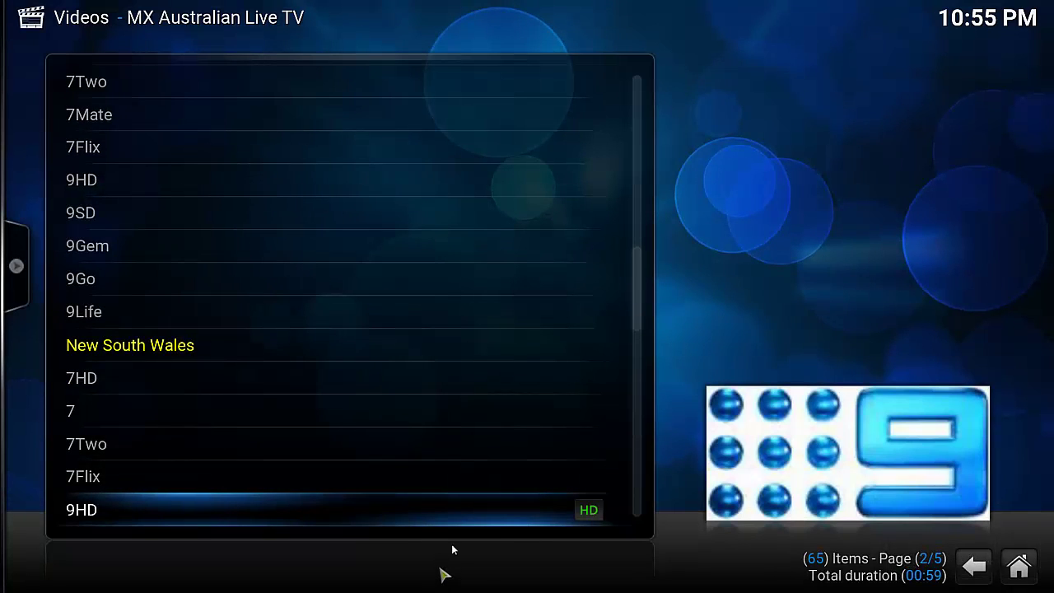
# Scroll the MX Australian Live TV channel list back up toward the top.
pyautogui.scroll(12, 510, 468)
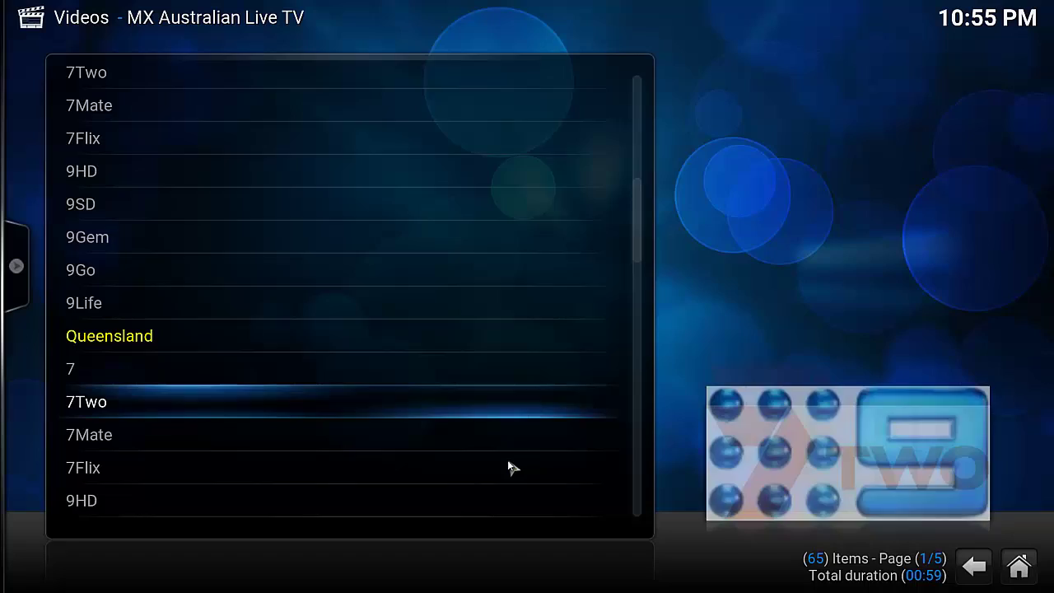
pyautogui.scroll(14, 507, 460)
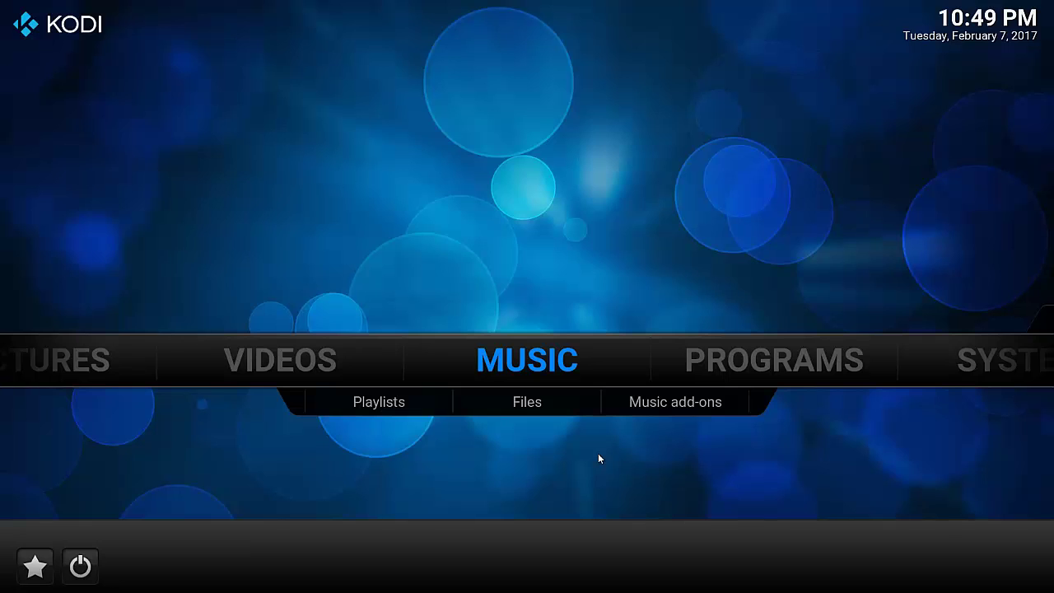
pyautogui.press('Right')
pyautogui.press('Right')
pyautogui.press('Down')
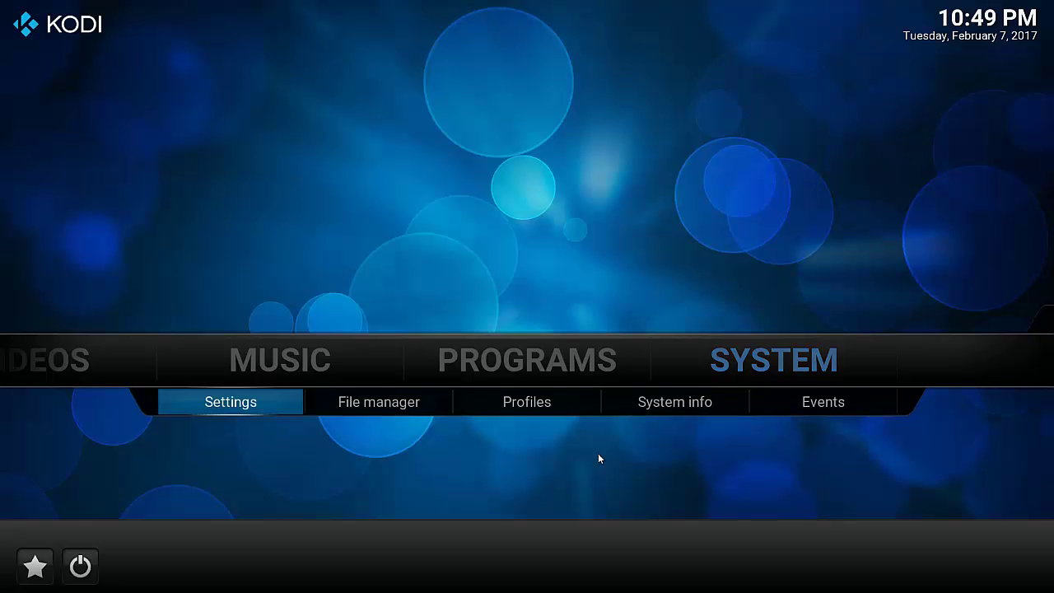
pyautogui.press('Right')
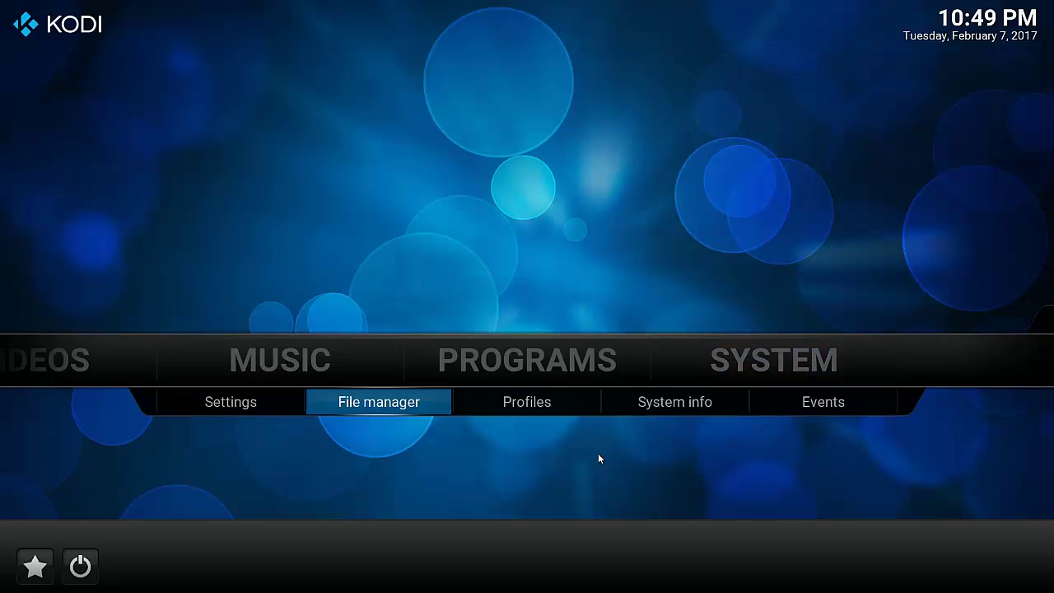
pyautogui.press('Return')
pyautogui.press('Down')
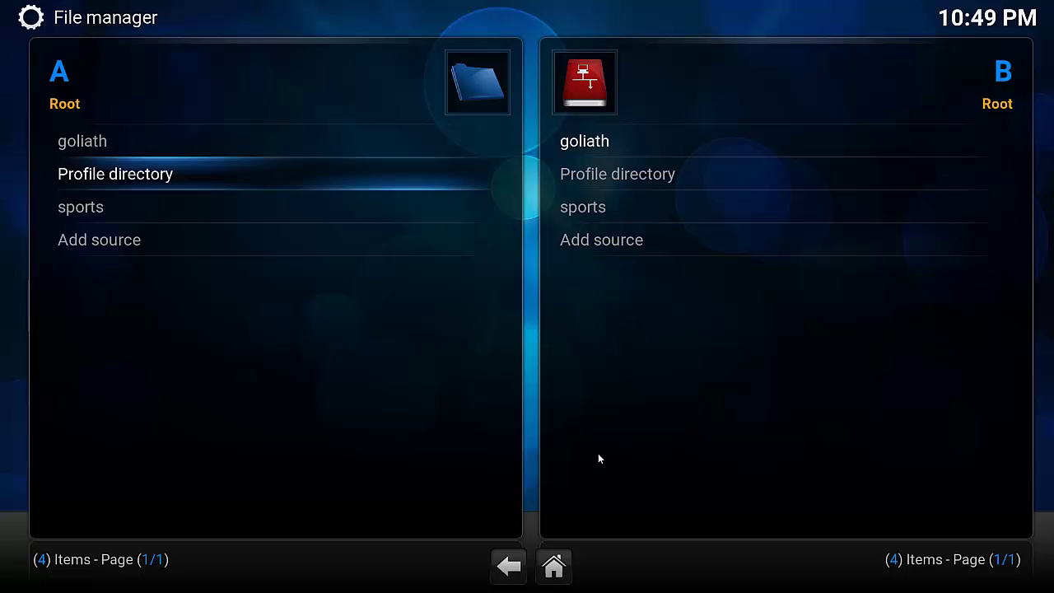
pyautogui.press('Down')
pyautogui.press('Down')
pyautogui.press('Return')
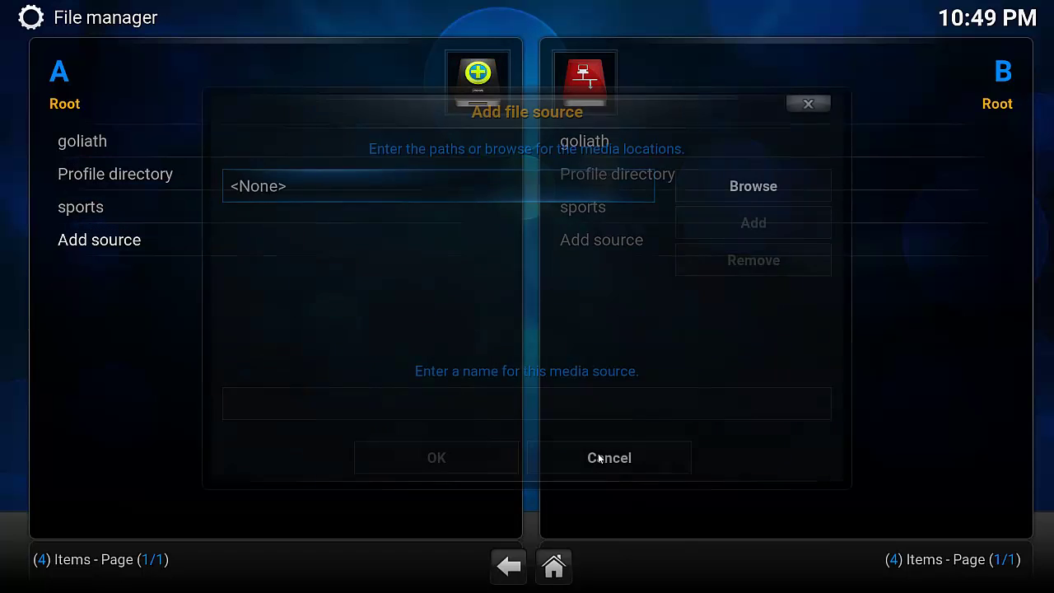
pyautogui.press('Return')
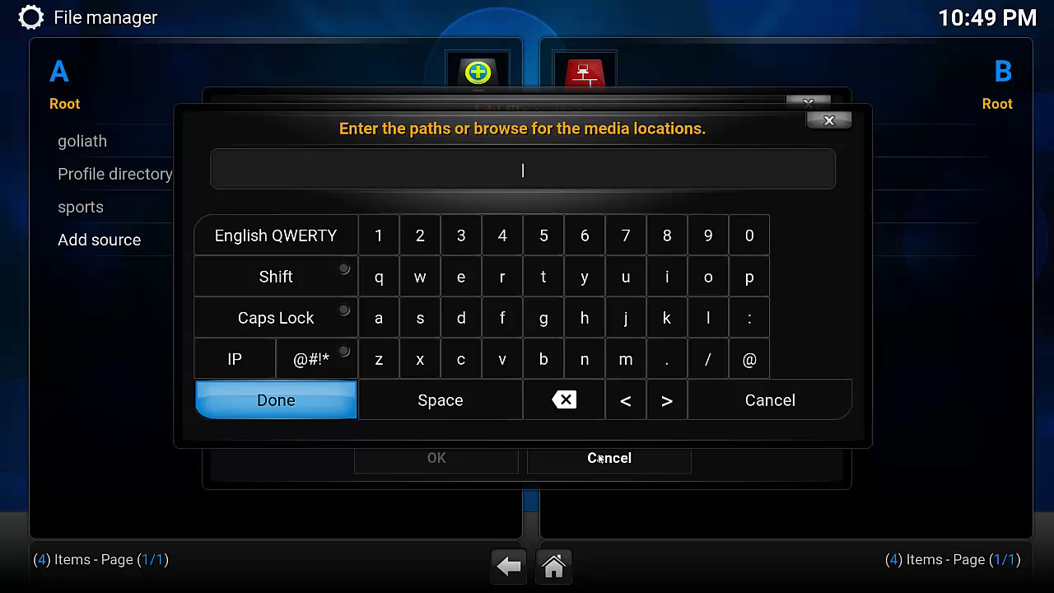
pyautogui.write('http://toptutorials.co.uk/kodi')
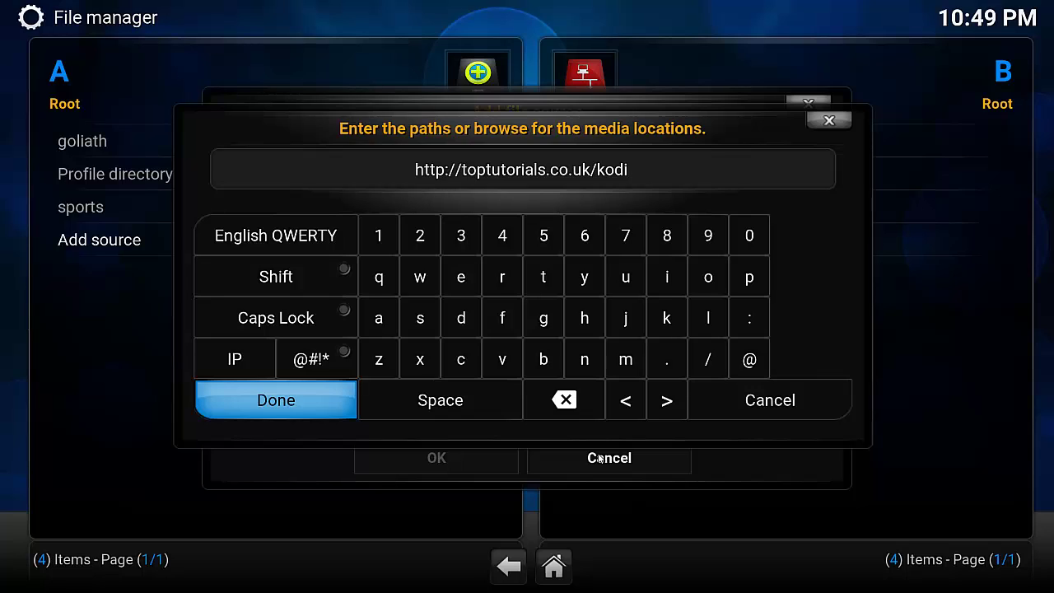
pyautogui.press('Return')
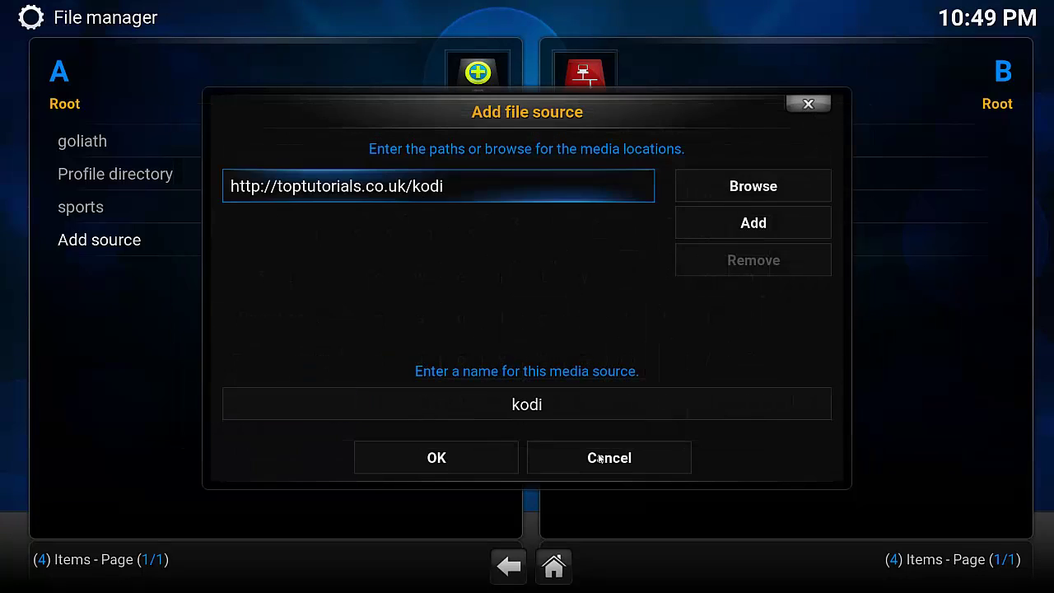
# Name the new source 'mxoz' and save it.
pyautogui.press('Down')
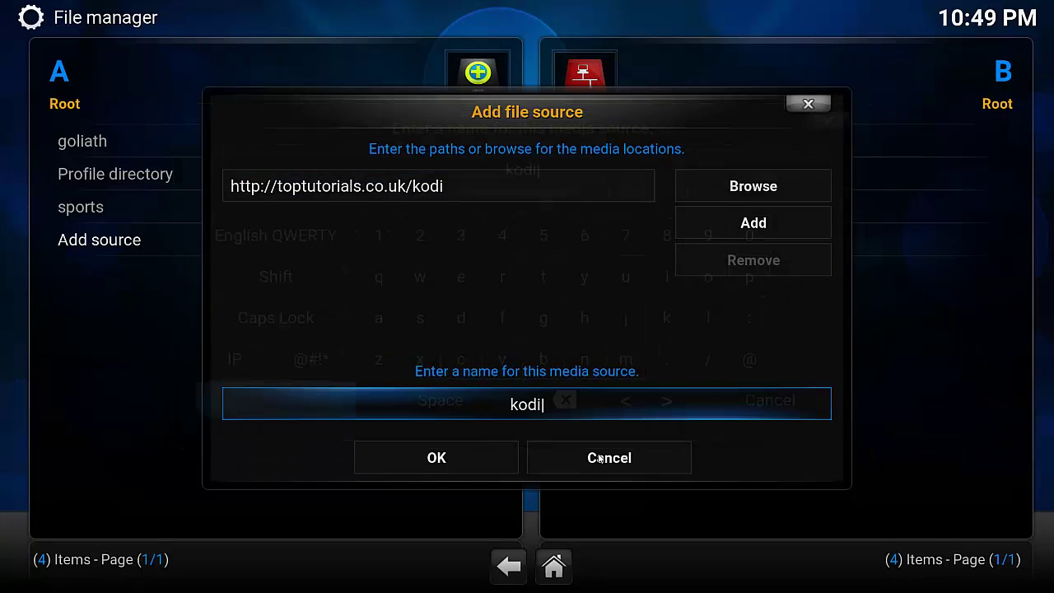
pyautogui.press('Return')
pyautogui.press('BackSpace')
pyautogui.press('BackSpace')
pyautogui.press('BackSpace')
pyautogui.press('BackSpace')
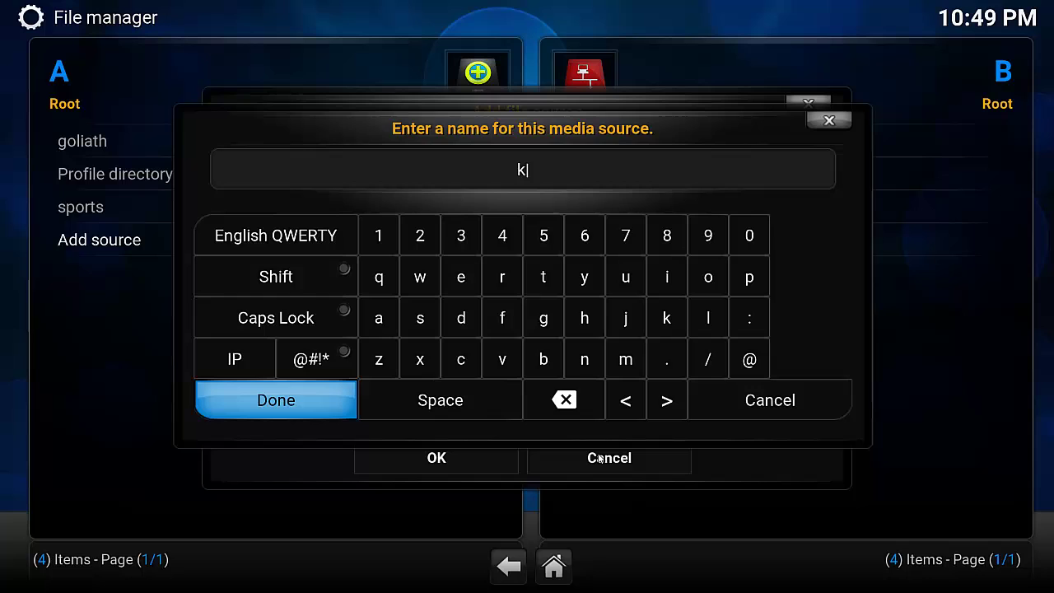
pyautogui.write('mxoz')
pyautogui.press('Return')
pyautogui.press('Down')
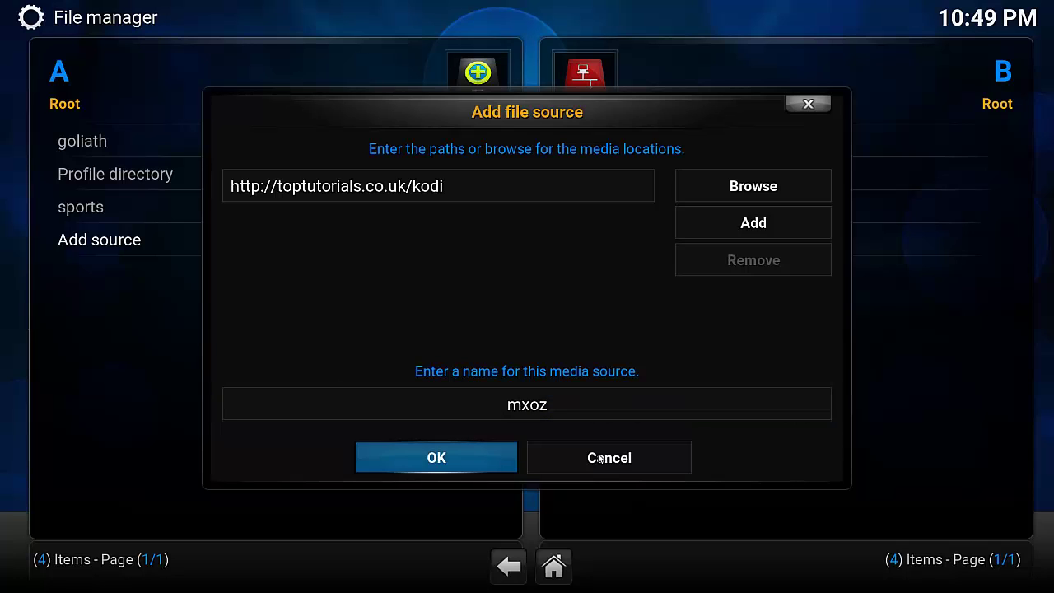
pyautogui.press('Return')
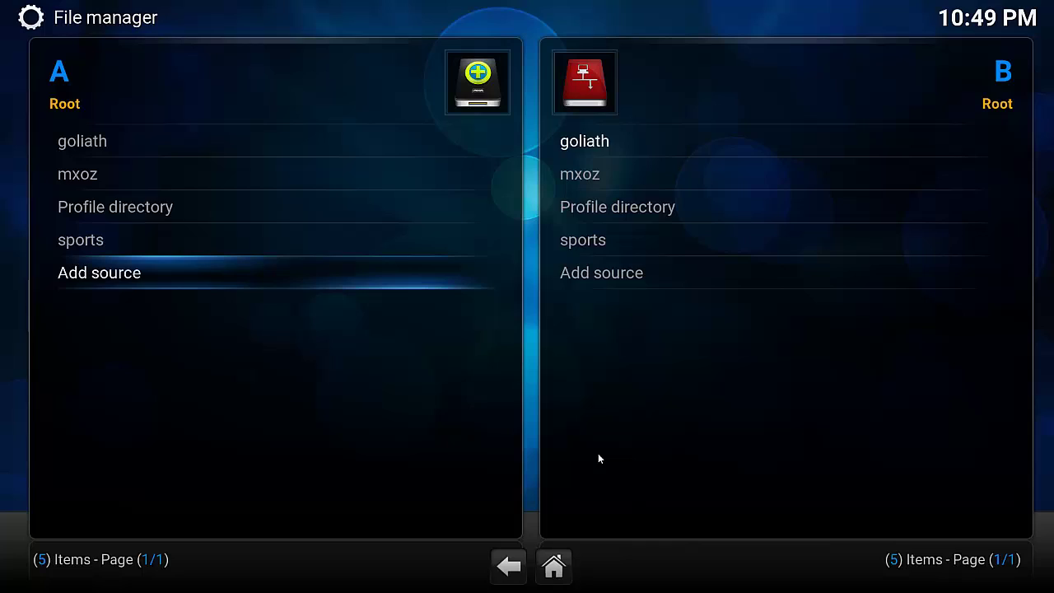
# Go to Settings > Add-ons > Install from zip file and open the mxoz source.
pyautogui.press('Escape')
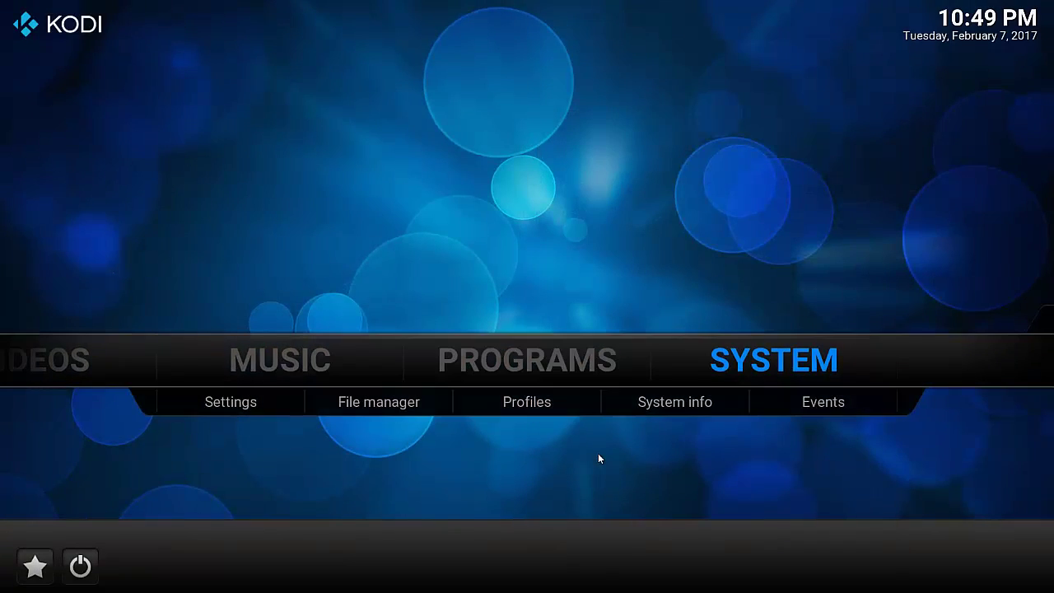
pyautogui.press('Return')
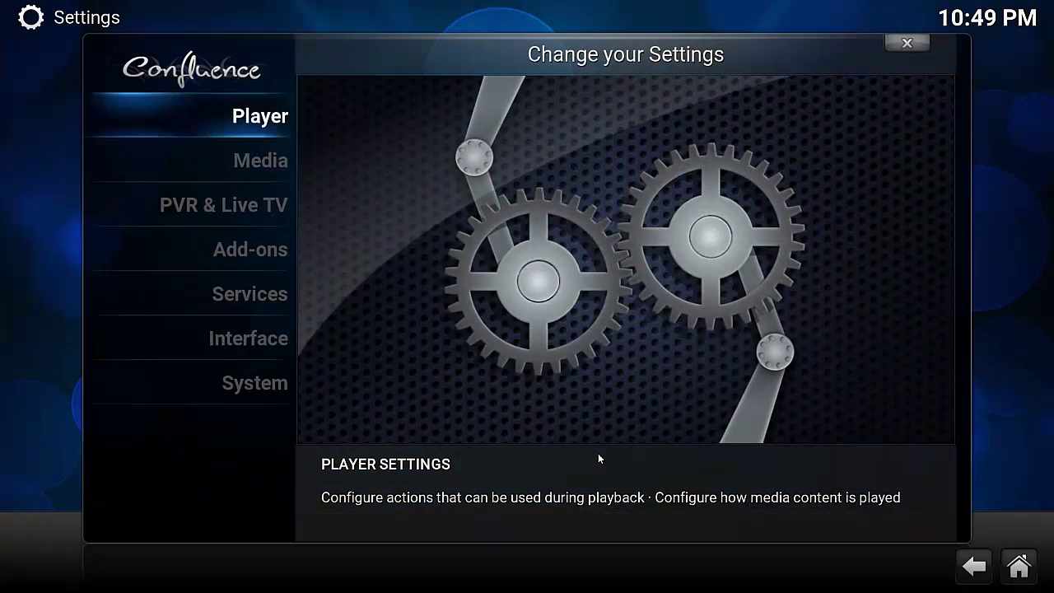
pyautogui.press('Down')
pyautogui.press('Down')
pyautogui.press('Down')
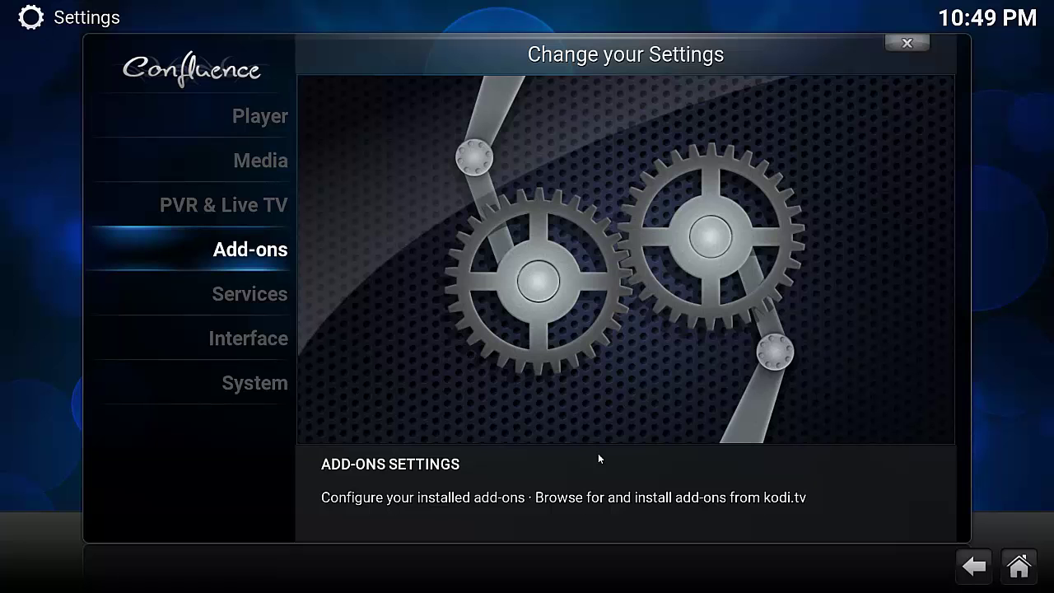
pyautogui.press('Return')
pyautogui.press('Down')
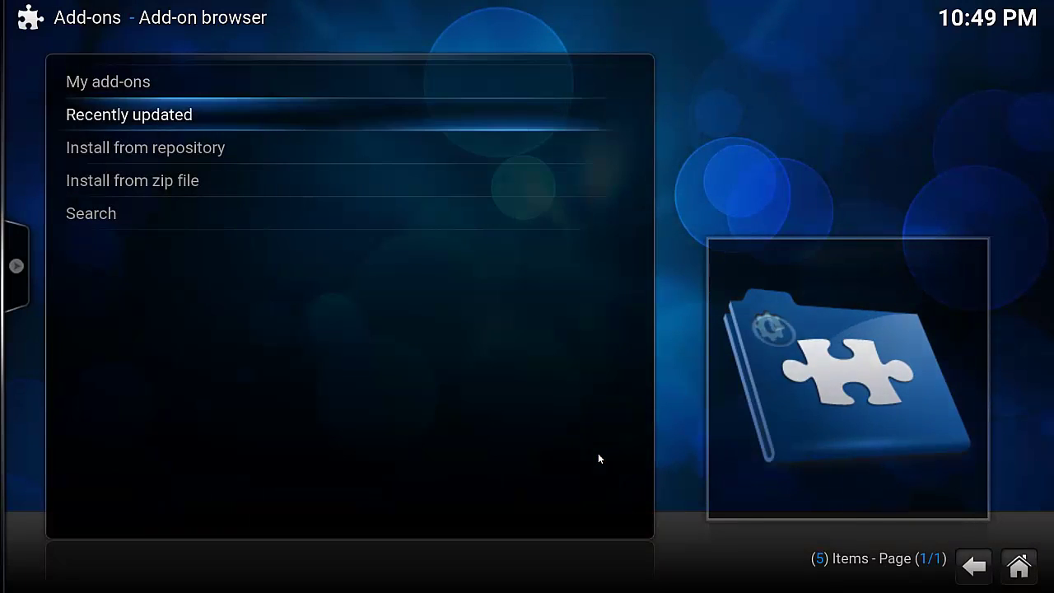
pyautogui.press('Down')
pyautogui.press('Down')
pyautogui.press('Return')
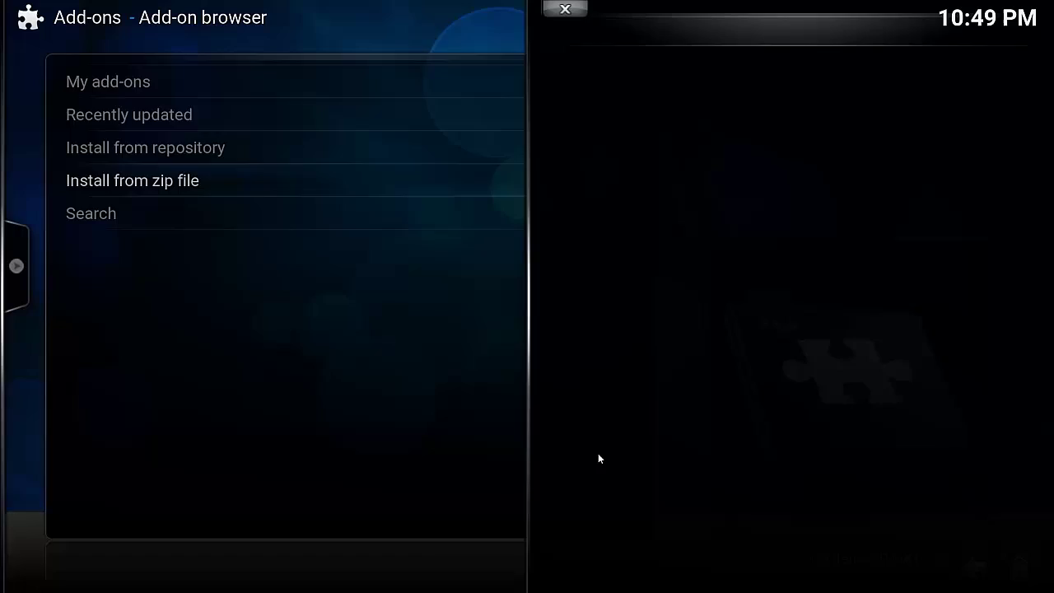
pyautogui.press('Down')
pyautogui.press('Down')
pyautogui.press('Down')
pyautogui.press('Down')
pyautogui.press('Down')
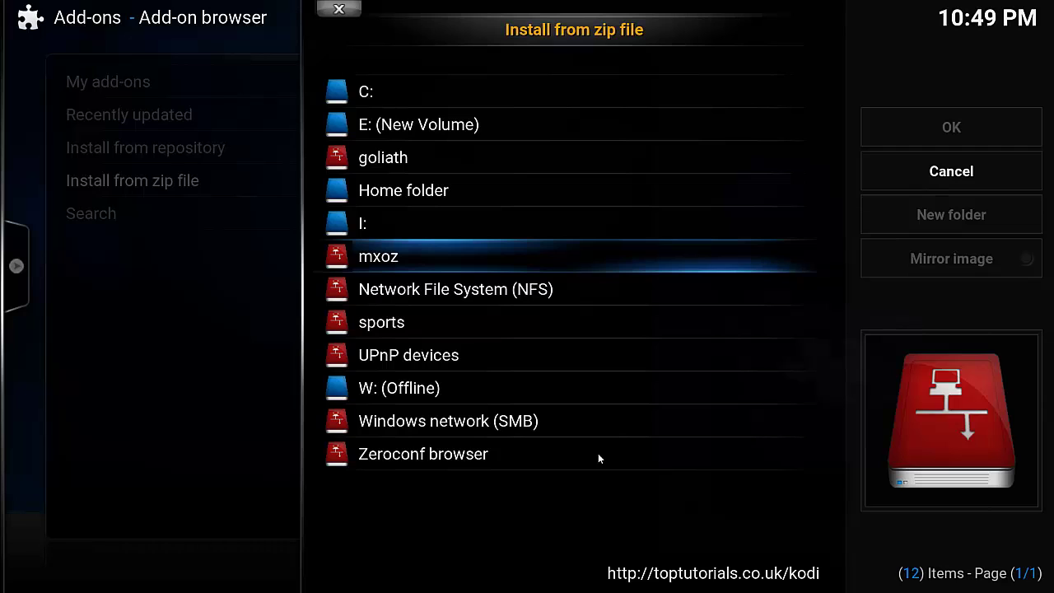
pyautogui.press('Return')
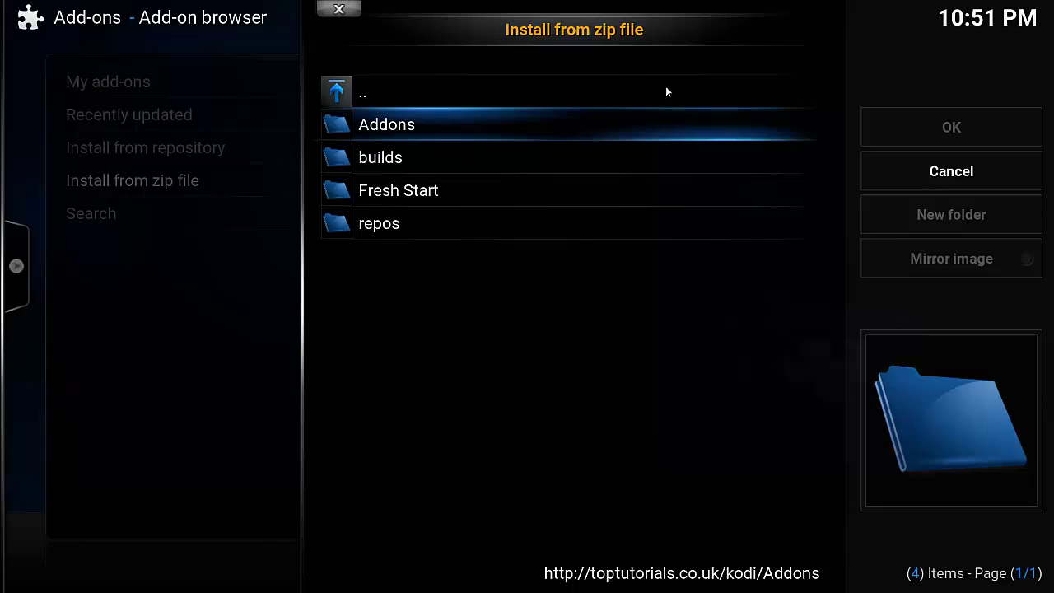
# In the Addons folder, install plugin.video.mxoz-1.0.8.zip.
pyautogui.press('Return')
pyautogui.press('Down')
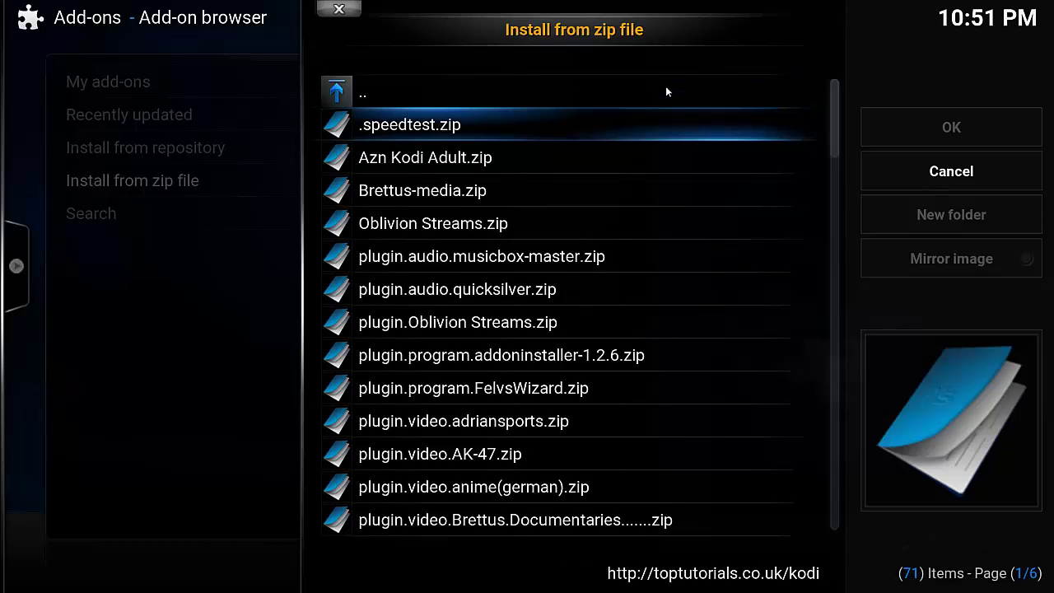
pyautogui.press('Down')
pyautogui.press('Down')
pyautogui.press('Down')
pyautogui.press('Down')
pyautogui.press('Down')
pyautogui.press('Down')
pyautogui.press('Down')
pyautogui.press('Down')
pyautogui.press('Down')
pyautogui.press('Down')
pyautogui.press('Down')
pyautogui.press('Down')
pyautogui.press('Down')
pyautogui.press('Down')
pyautogui.press('Down')
pyautogui.press('Down')
pyautogui.press('Down')
pyautogui.press('Down')
pyautogui.press('Down')
pyautogui.press('Down')
pyautogui.press('Down')
pyautogui.press('Down')
pyautogui.press('Down')
pyautogui.press('Down')
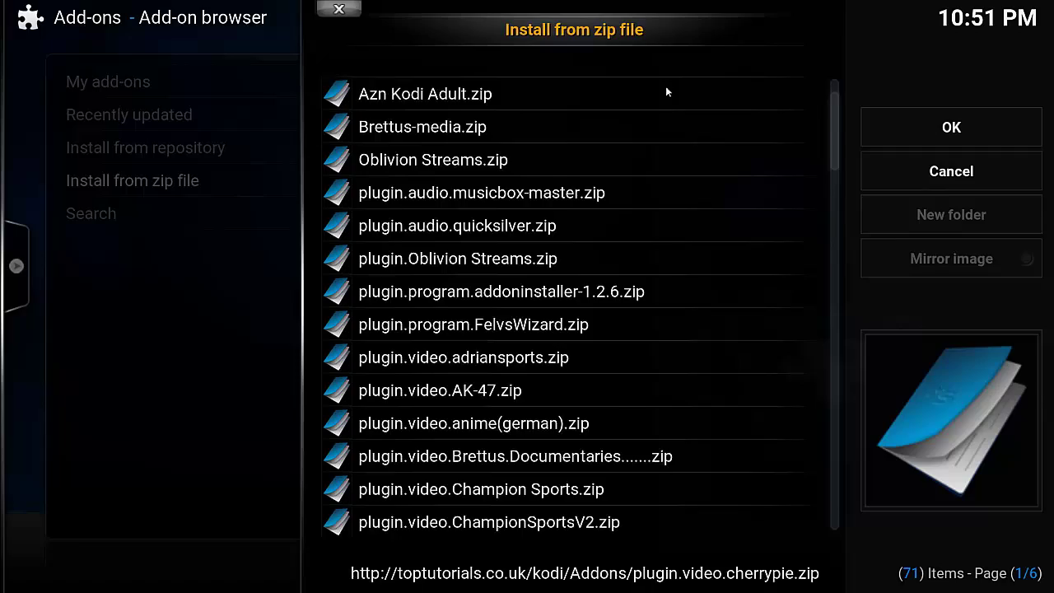
pyautogui.press('Down')
pyautogui.press('Down')
pyautogui.press('Down')
pyautogui.press('Down')
pyautogui.press('Down')
pyautogui.press('Down')
pyautogui.press('Down')
pyautogui.press('Down')
pyautogui.press('Down')
pyautogui.press('Down')
pyautogui.press('Down')
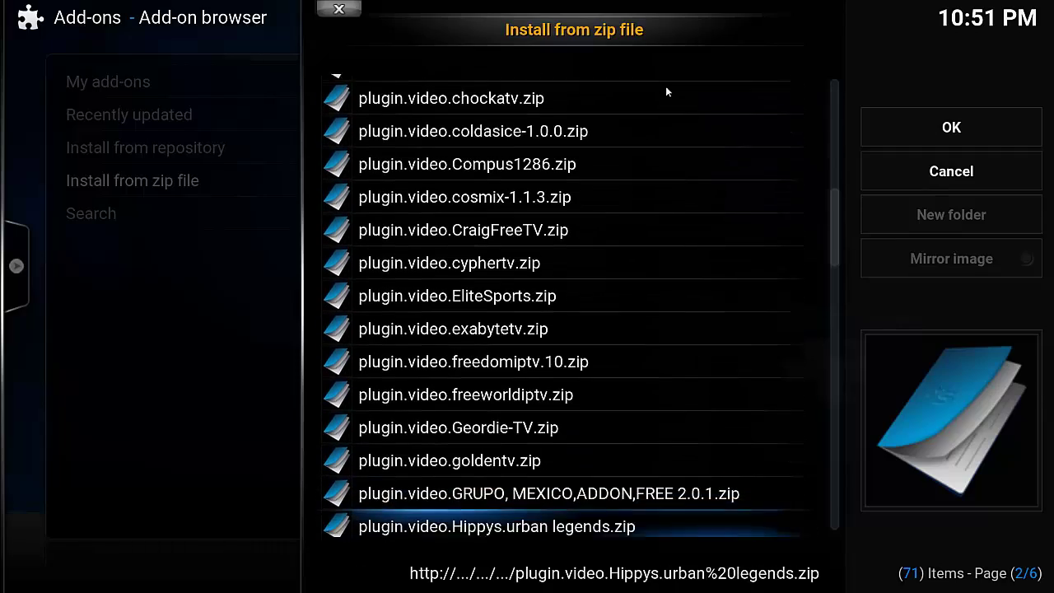
pyautogui.press('Down')
pyautogui.press('Down')
pyautogui.press('Down')
pyautogui.press('Down')
pyautogui.press('Down')
pyautogui.press('Down')
pyautogui.press('Down')
pyautogui.press('Down')
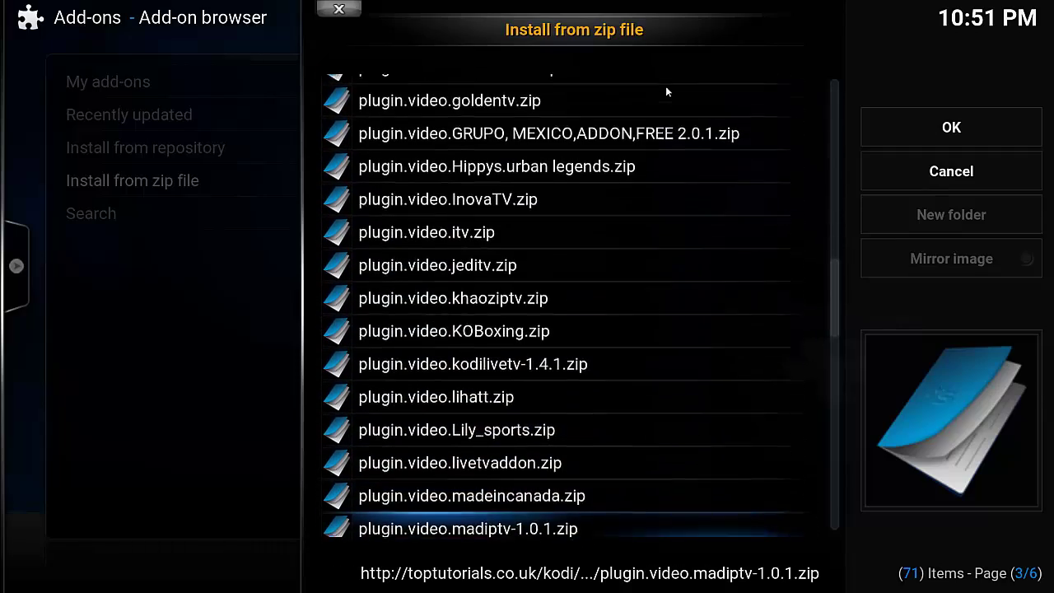
pyautogui.press('Down')
pyautogui.press('Down')
pyautogui.press('Down')
pyautogui.press('Down')
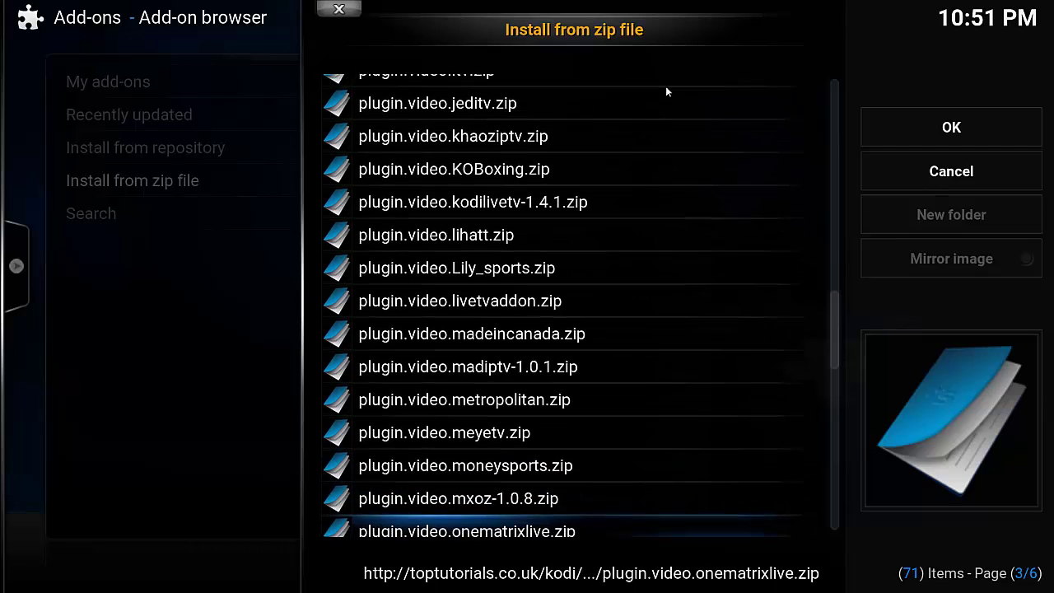
pyautogui.press('Up')
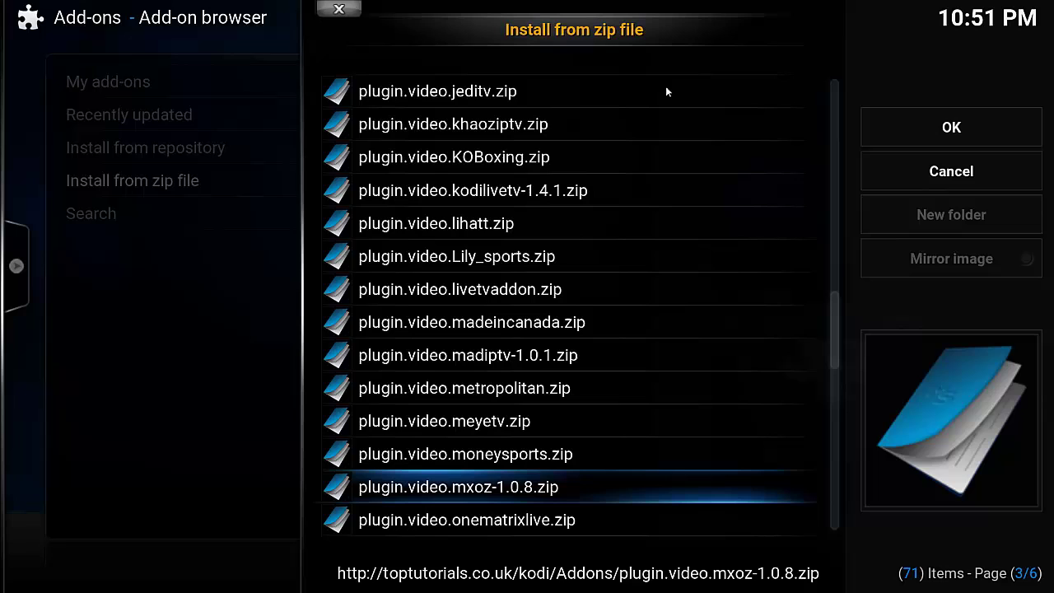
pyautogui.press('Return')
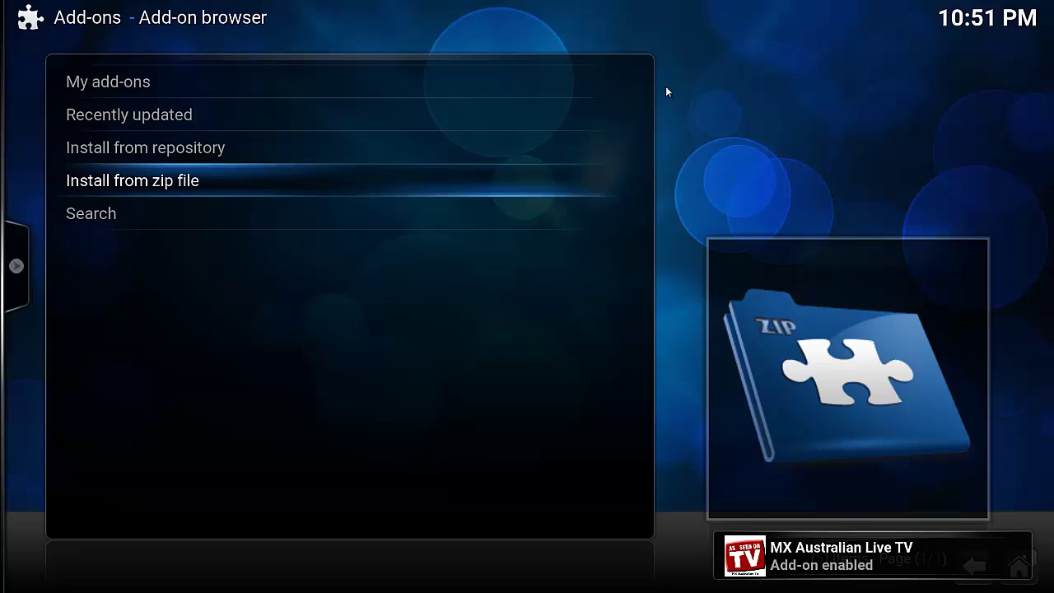
# Go home, open Videos > Add-ons, and highlight the MX Australian Live TV tile.
pyautogui.press('BackSpace')
pyautogui.press('BackSpace')
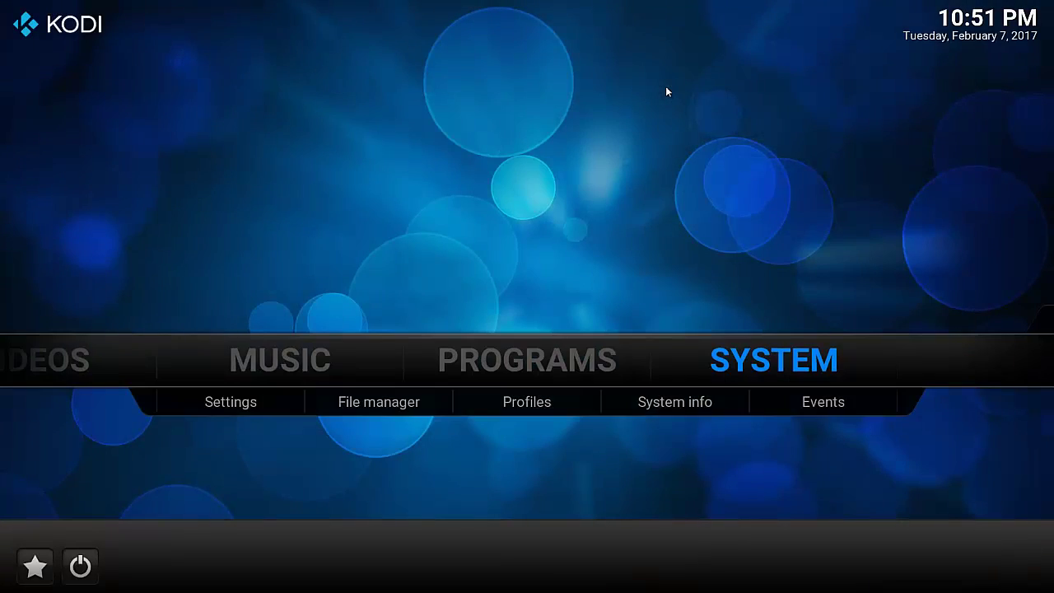
pyautogui.press('Left')
pyautogui.press('Left')
pyautogui.press('Left')
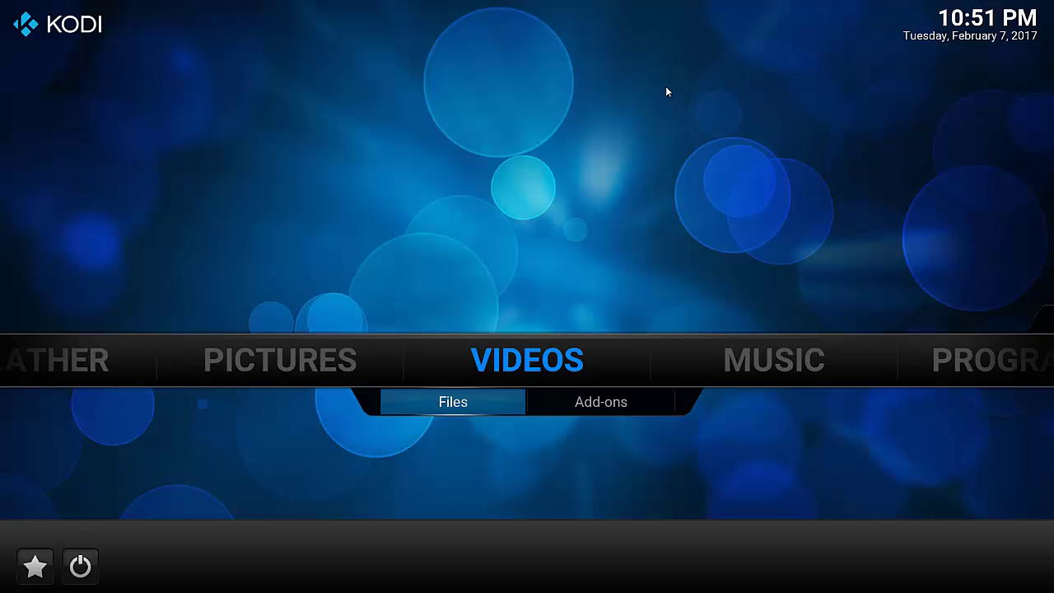
pyautogui.press('Down')
pyautogui.press('Right')
pyautogui.press('Return')
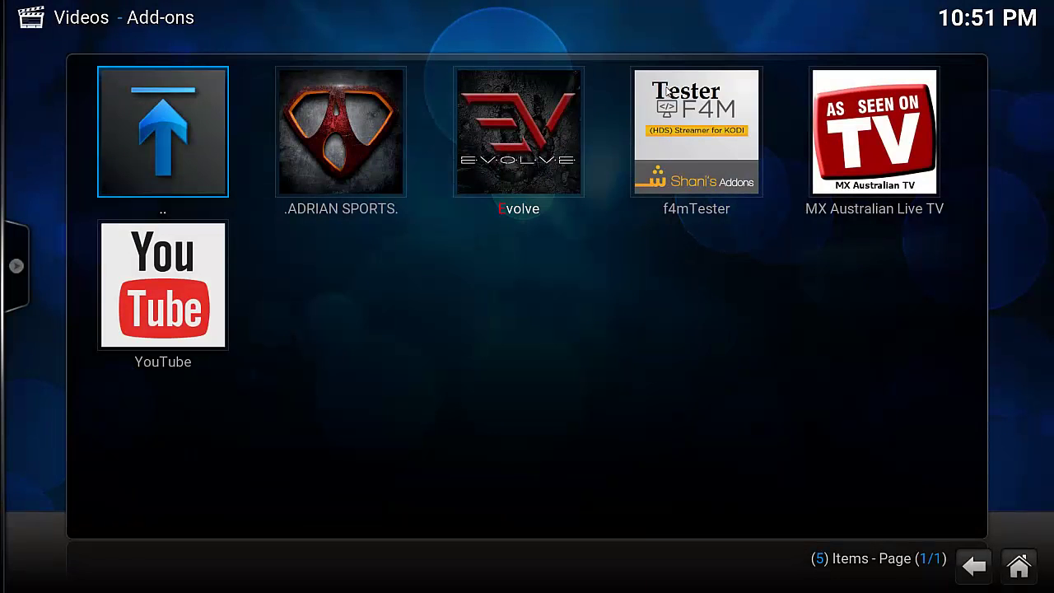
pyautogui.press('Right')
pyautogui.press('Right')
pyautogui.press('Right')
pyautogui.press('Right')
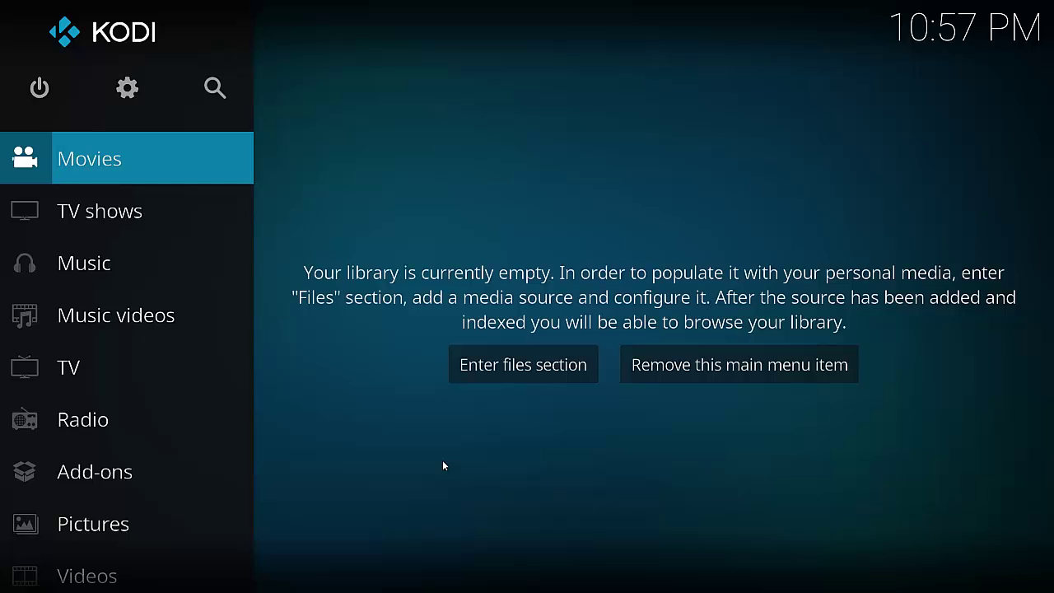
# Open the File manager from the system settings.
pyautogui.press('Up')
pyautogui.press('Right')
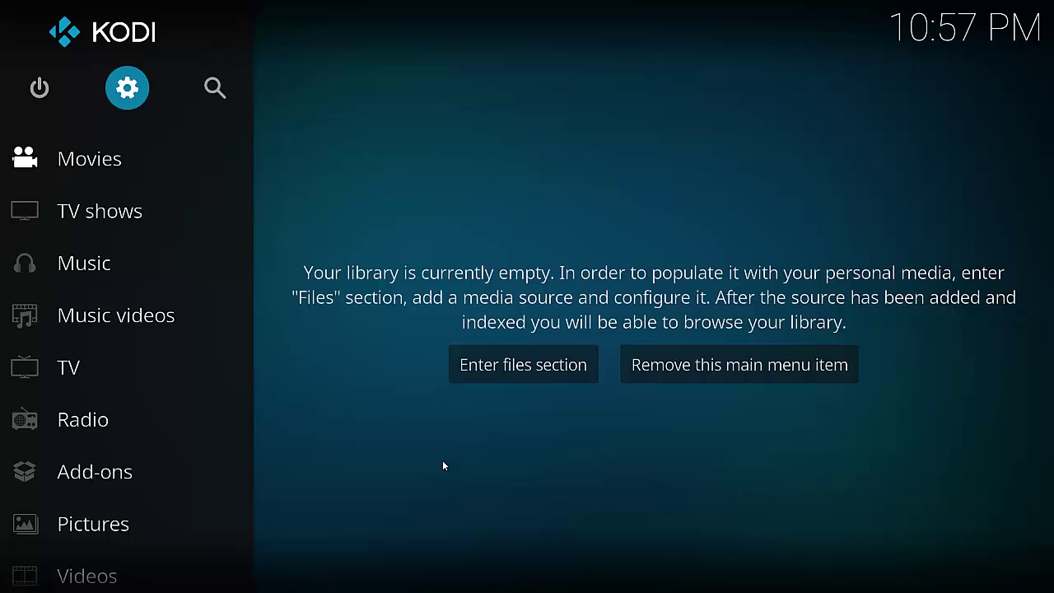
pyautogui.press('Return')
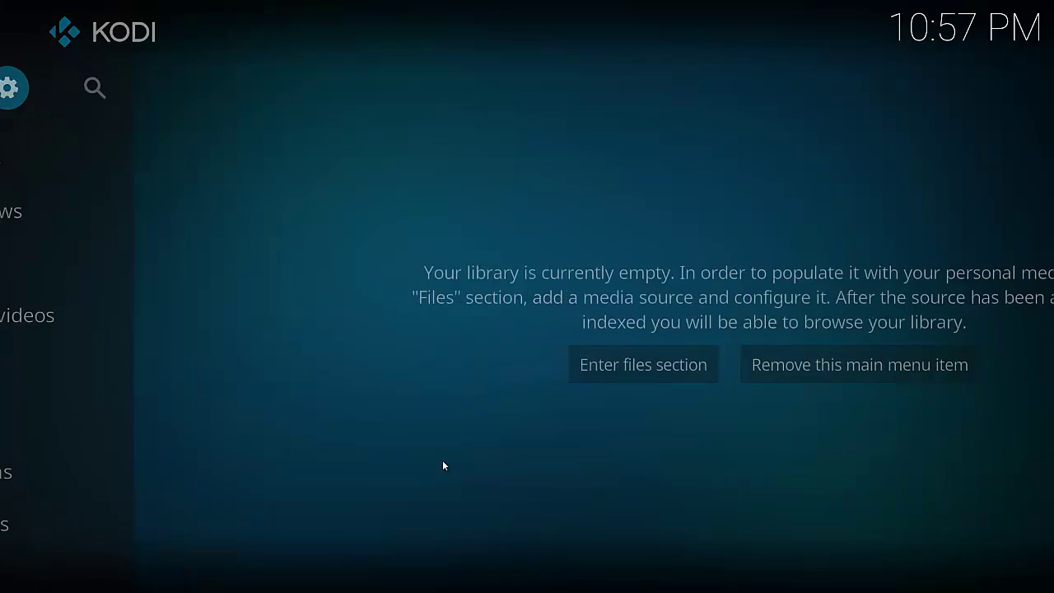
pyautogui.press('Down')
pyautogui.press('Down')
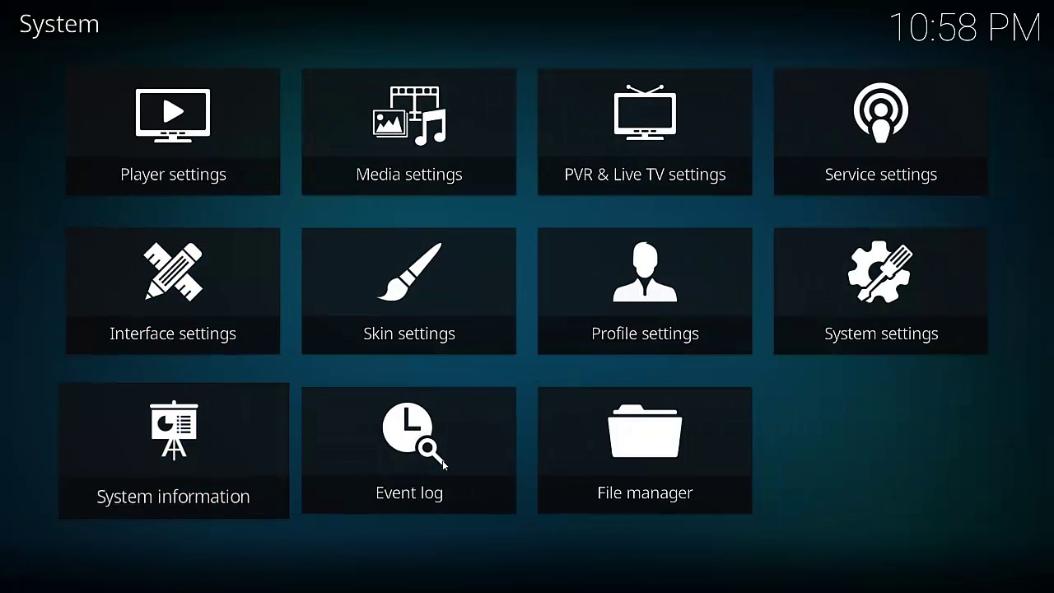
pyautogui.press('Down')
pyautogui.press('Up')
pyautogui.press('Right')
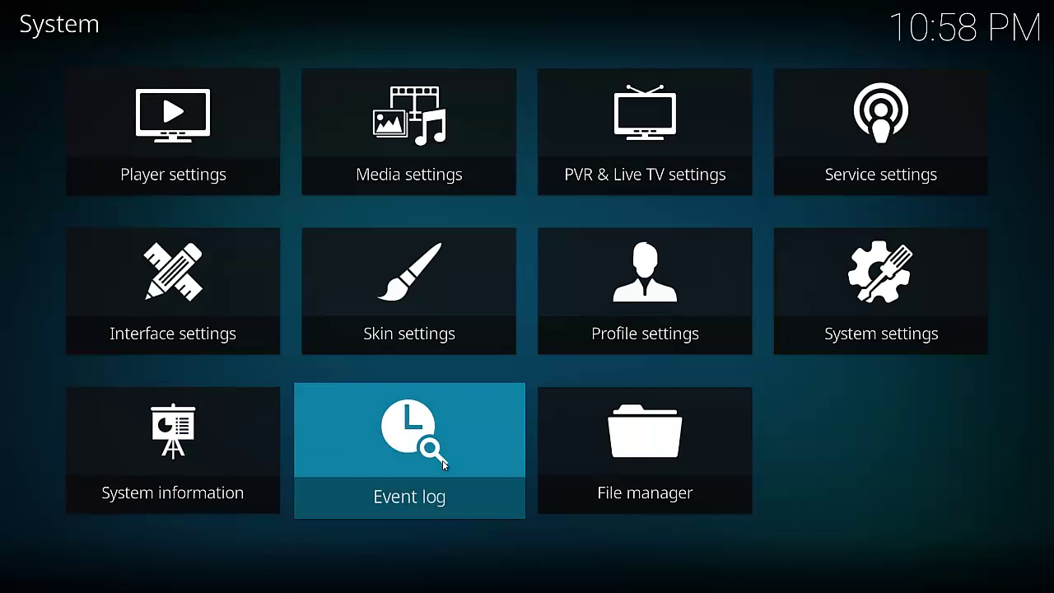
pyautogui.press('Right')
pyautogui.press('Return')
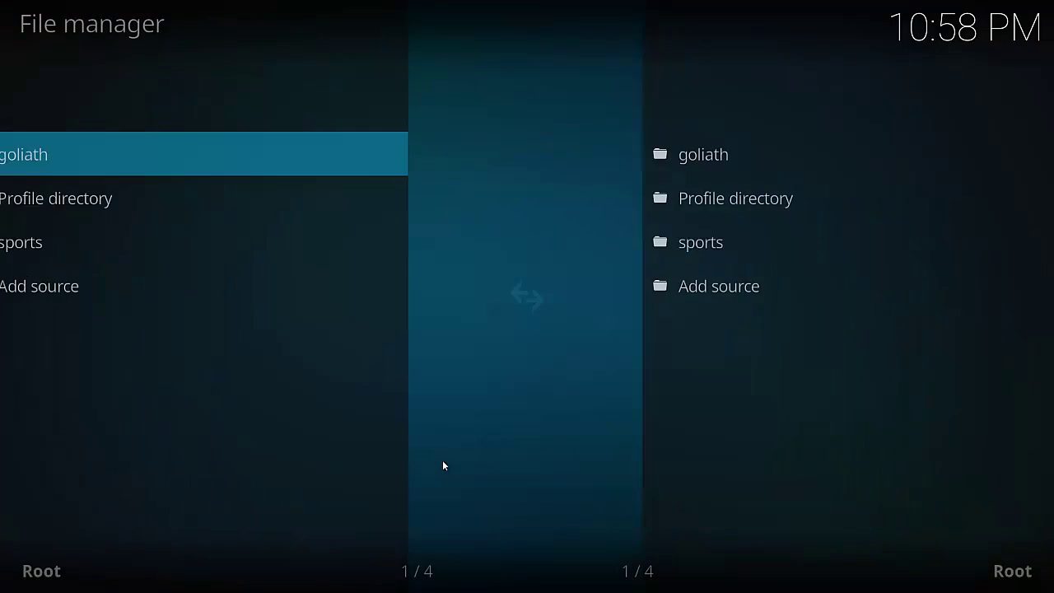
pyautogui.press('Down')
pyautogui.press('Down')
pyautogui.press('Down')
pyautogui.press('Return')
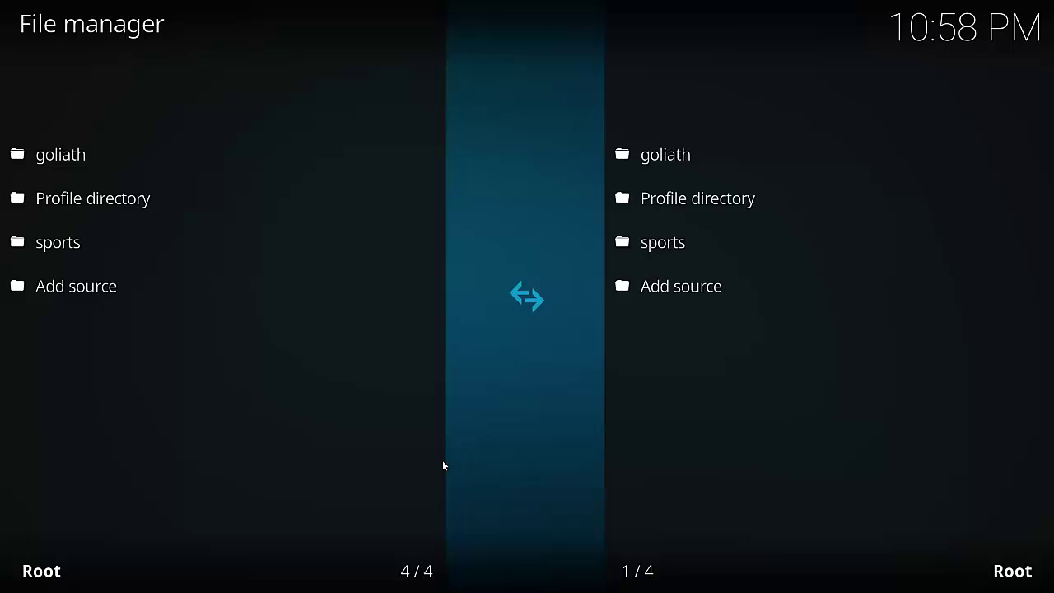
pyautogui.press('Return')
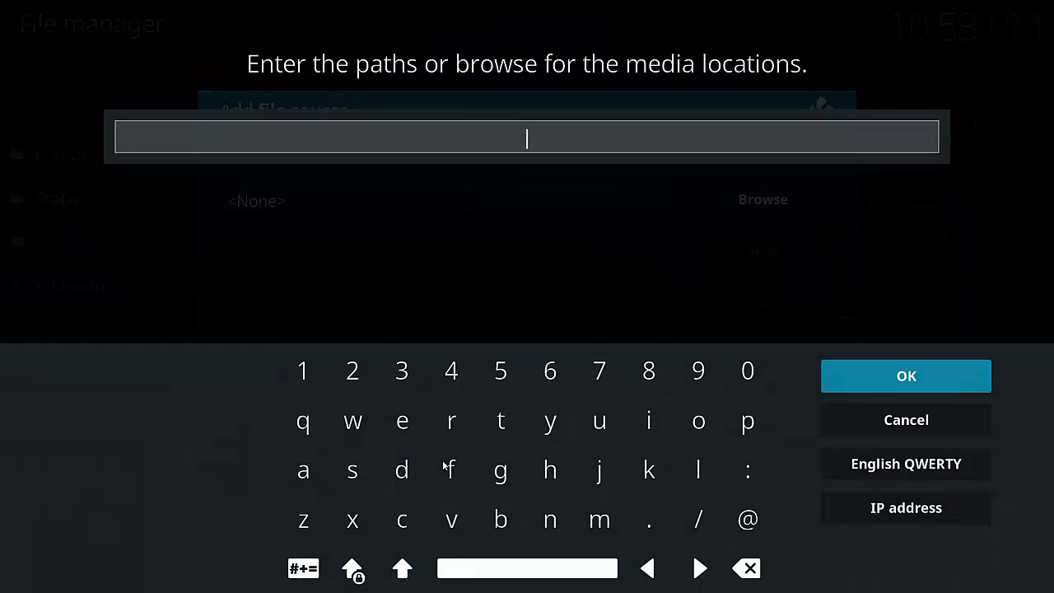
pyautogui.write('http://toptutorials.co.uk/kodi')
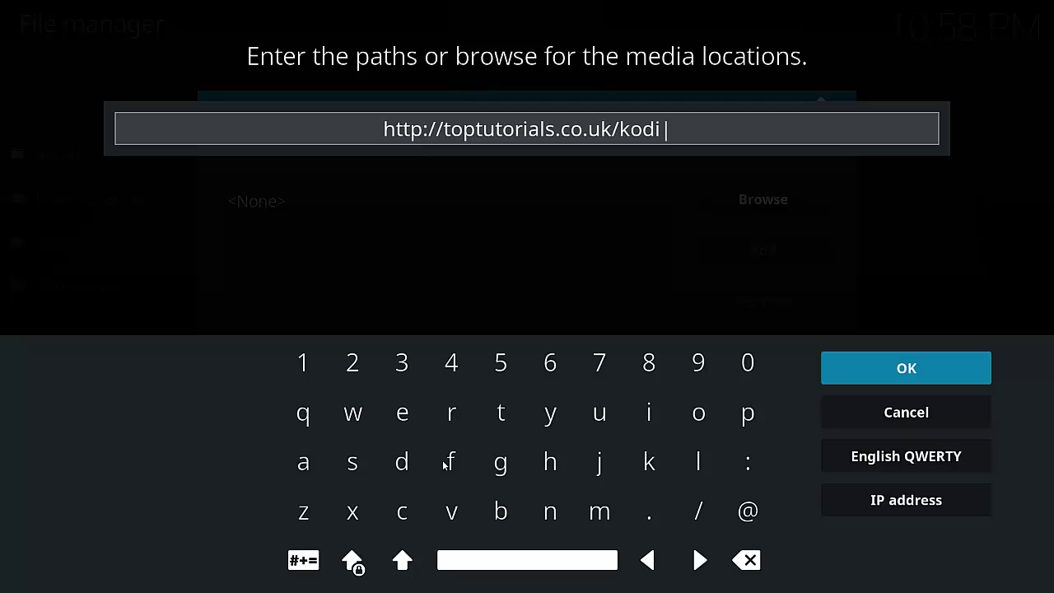
pyautogui.press('Return')
# Change the source name from 'kodi' to 'mxoz' and save it.
pyautogui.press('Down')
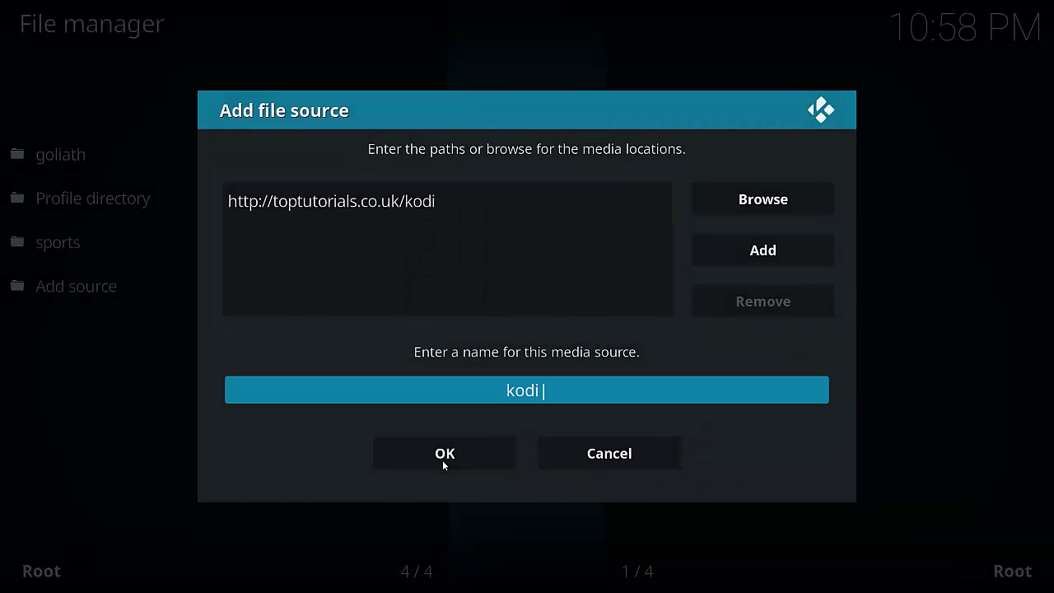
pyautogui.press('Return')
pyautogui.press('BackSpace')
pyautogui.press('BackSpace')
pyautogui.press('BackSpace')
pyautogui.press('BackSpace')
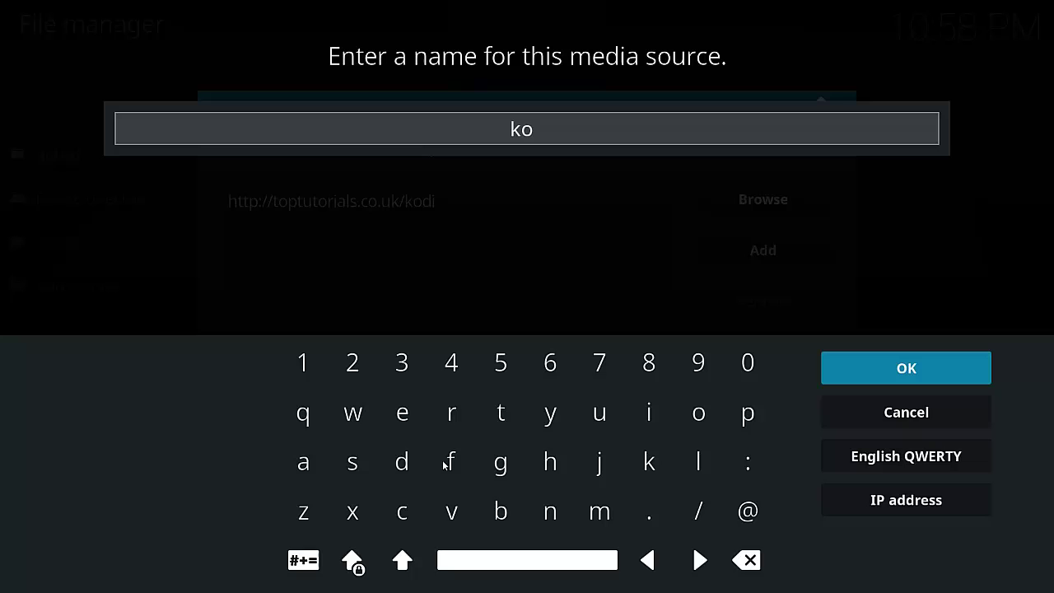
pyautogui.write('mxoz')
pyautogui.press('Return')
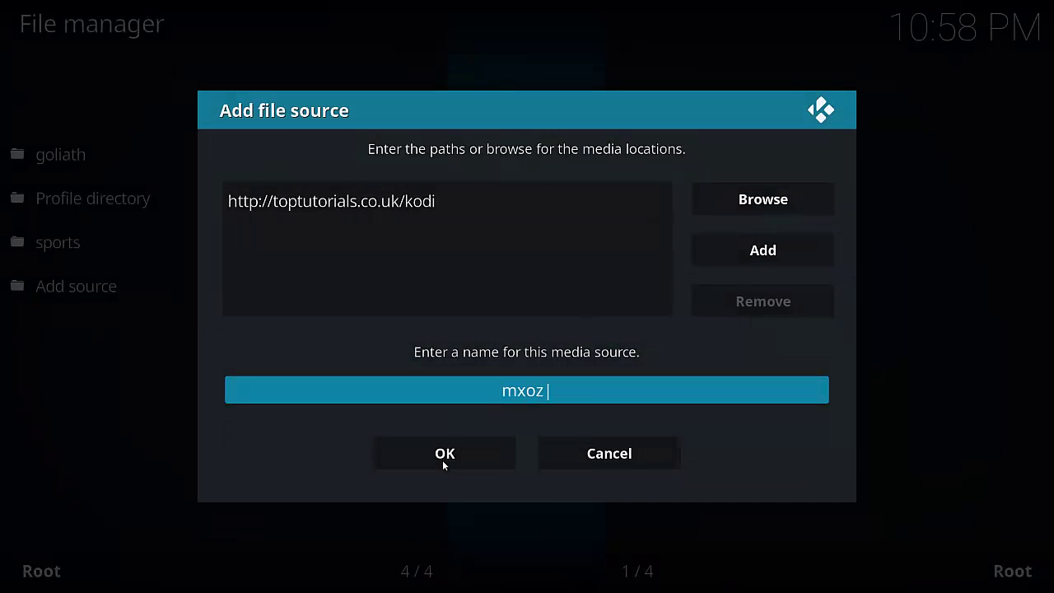
pyautogui.press('Down')
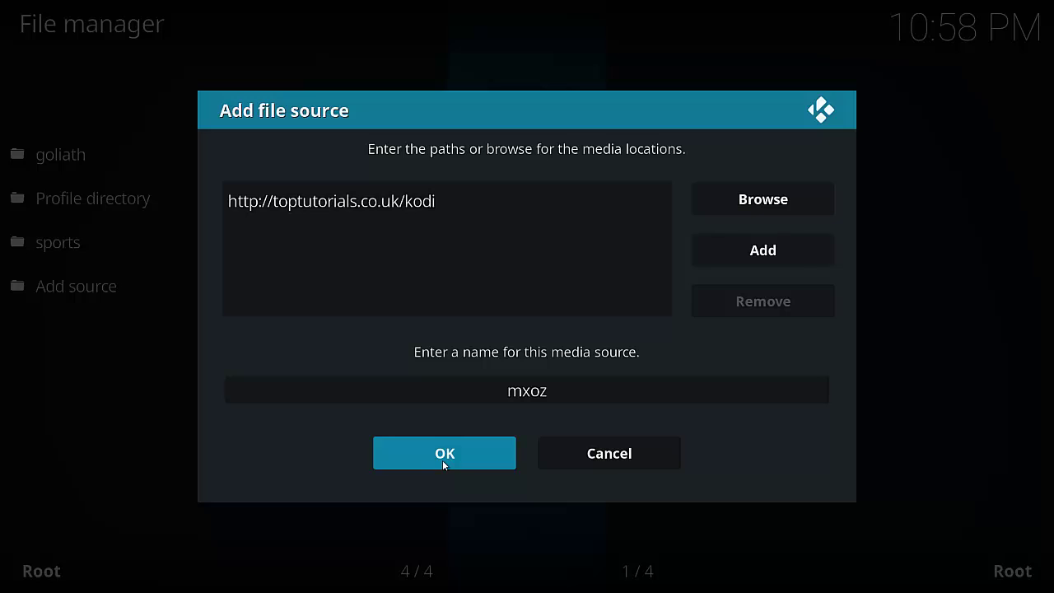
pyautogui.press('Return')
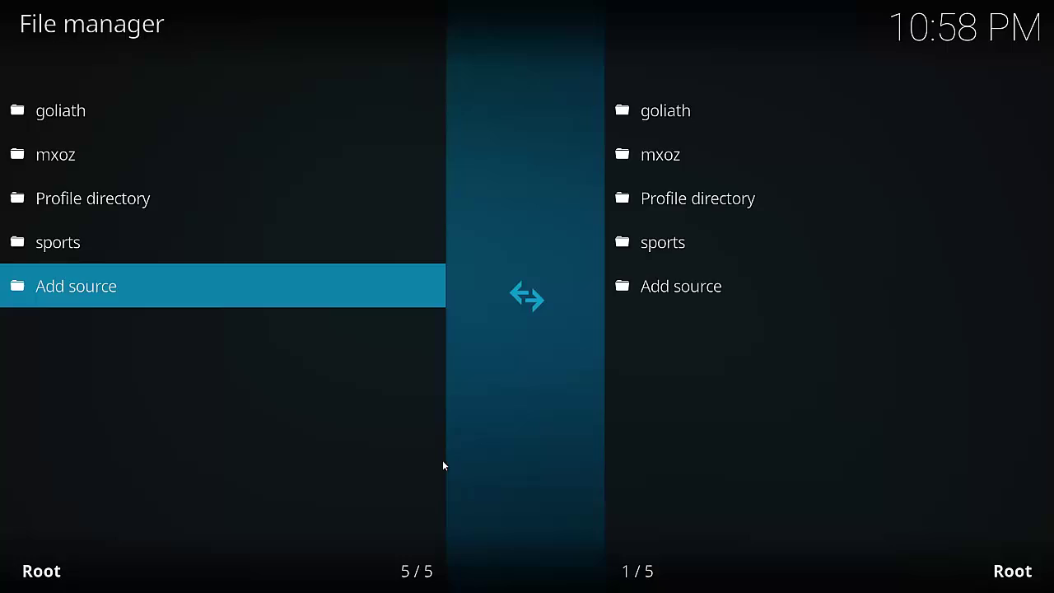
# Return home and open the Add-on browser from the Add-ons section.
pyautogui.press('Escape')
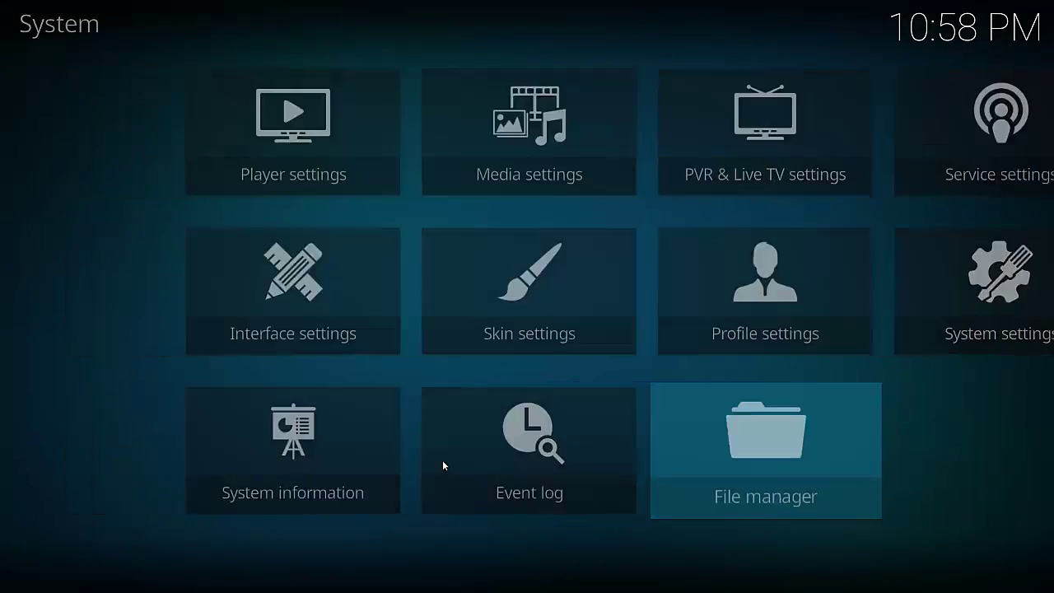
pyautogui.press('Escape')
pyautogui.press('Down')
pyautogui.press('Down')
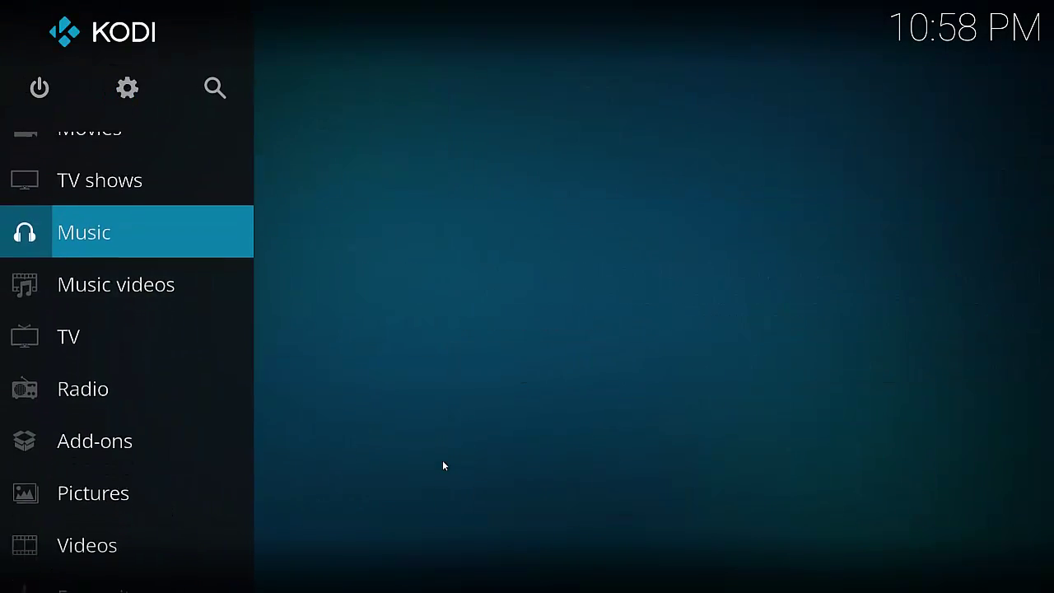
pyautogui.press('Down')
pyautogui.press('Down')
pyautogui.press('Down')
pyautogui.press('Down')
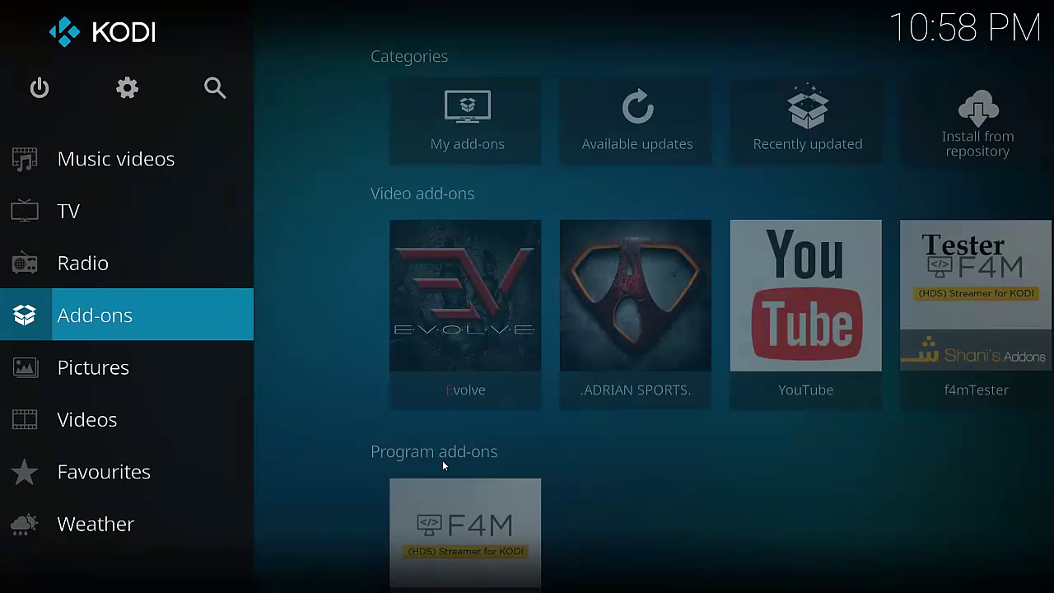
pyautogui.press('Return')
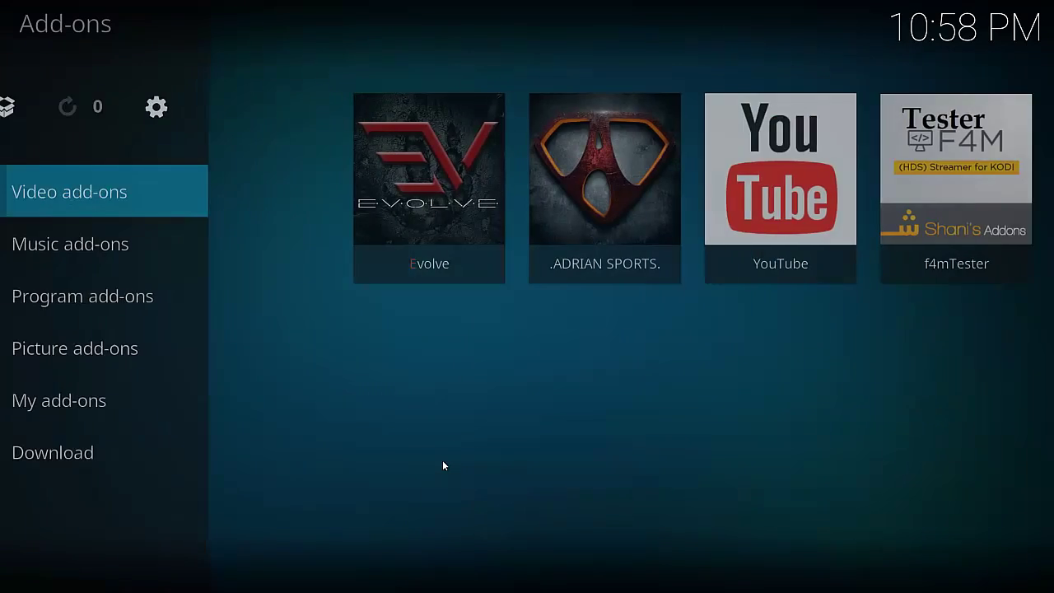
pyautogui.press('Down')
pyautogui.press('Down')
pyautogui.press('Down')
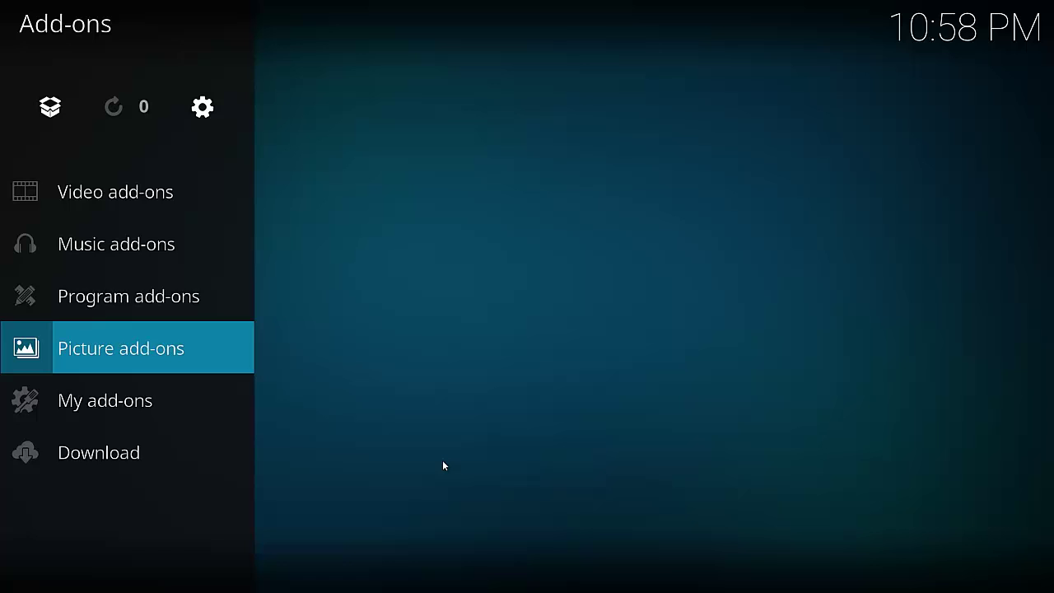
pyautogui.press('Up')
pyautogui.press('Up')
pyautogui.press('Up')
pyautogui.press('Up')
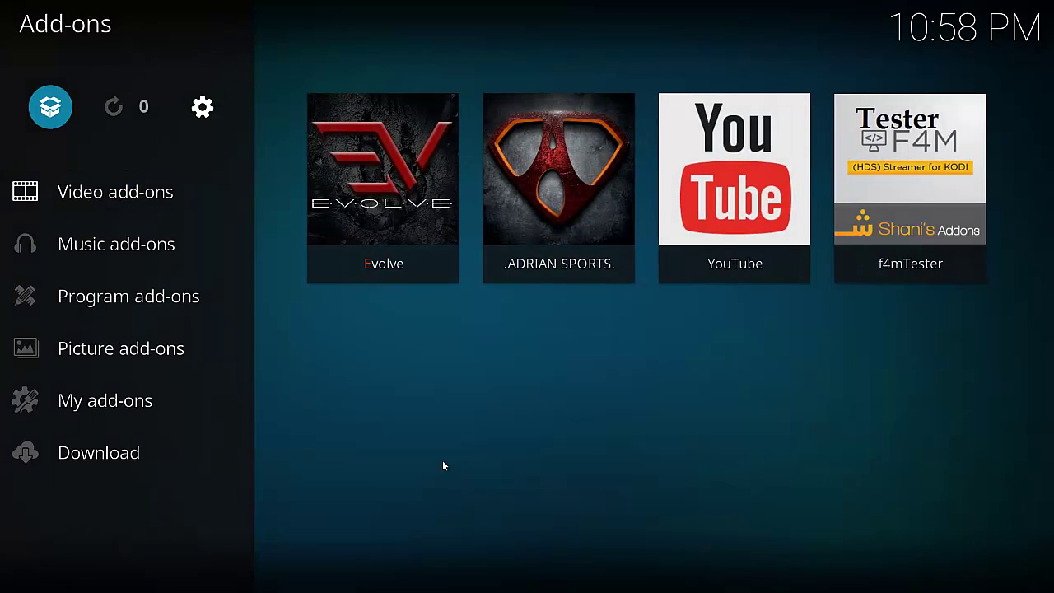
pyautogui.press('Return')
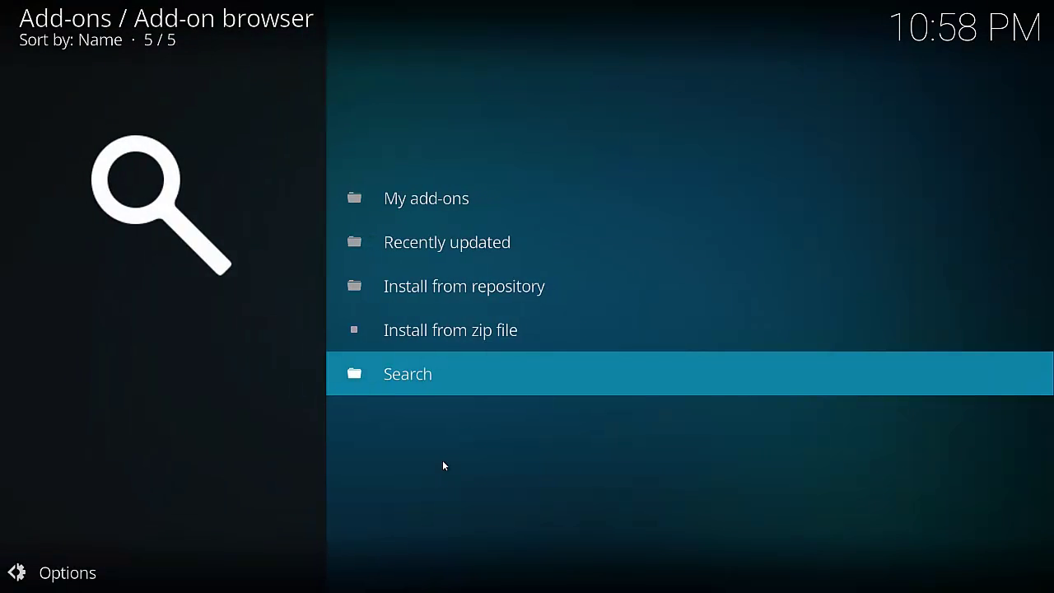
# Choose Install from zip file and open the mxoz source's Addons folder.
pyautogui.press('Up')
pyautogui.press('Return')
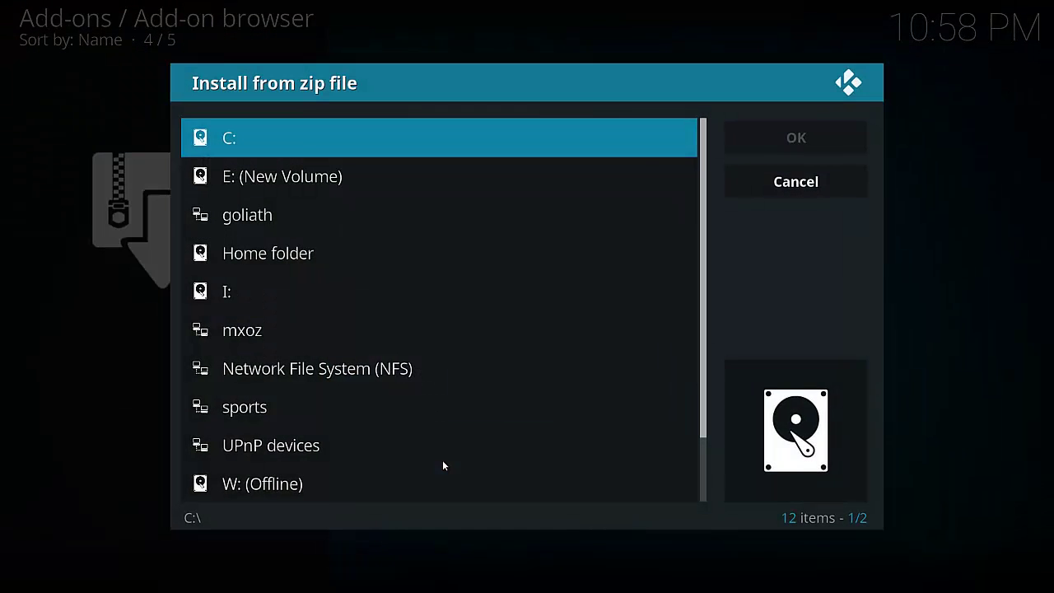
pyautogui.press('Down')
pyautogui.press('Down')
pyautogui.press('Down')
pyautogui.press('Down')
pyautogui.press('Down')
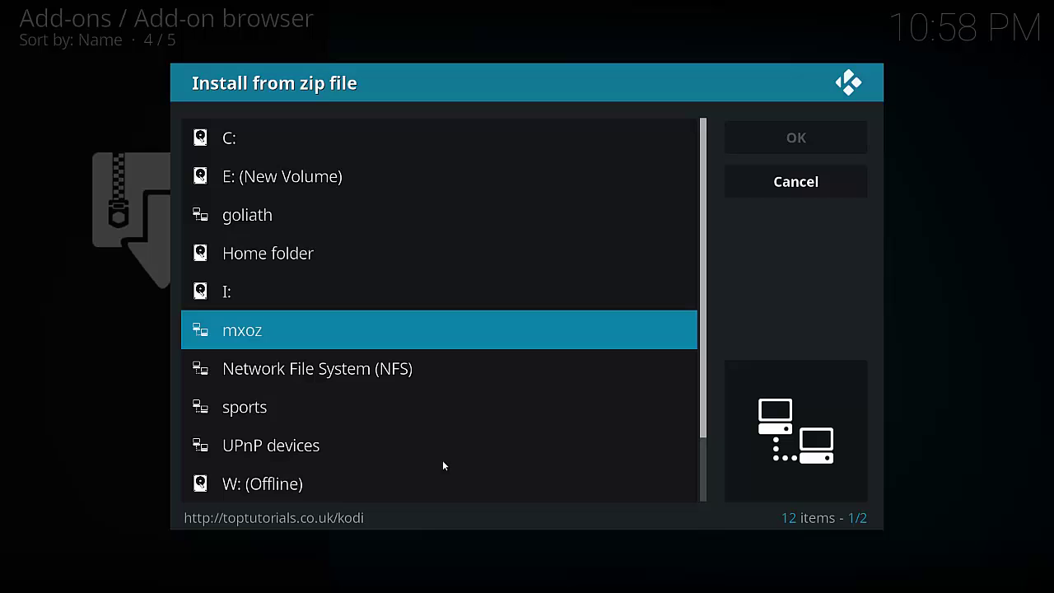
pyautogui.press('Return')
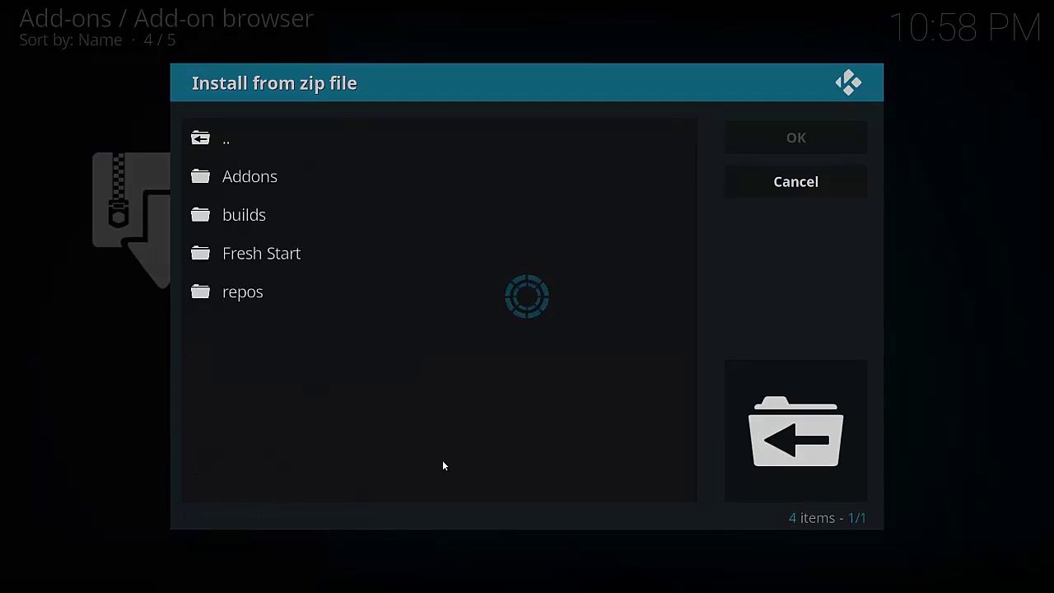
pyautogui.press('Down')
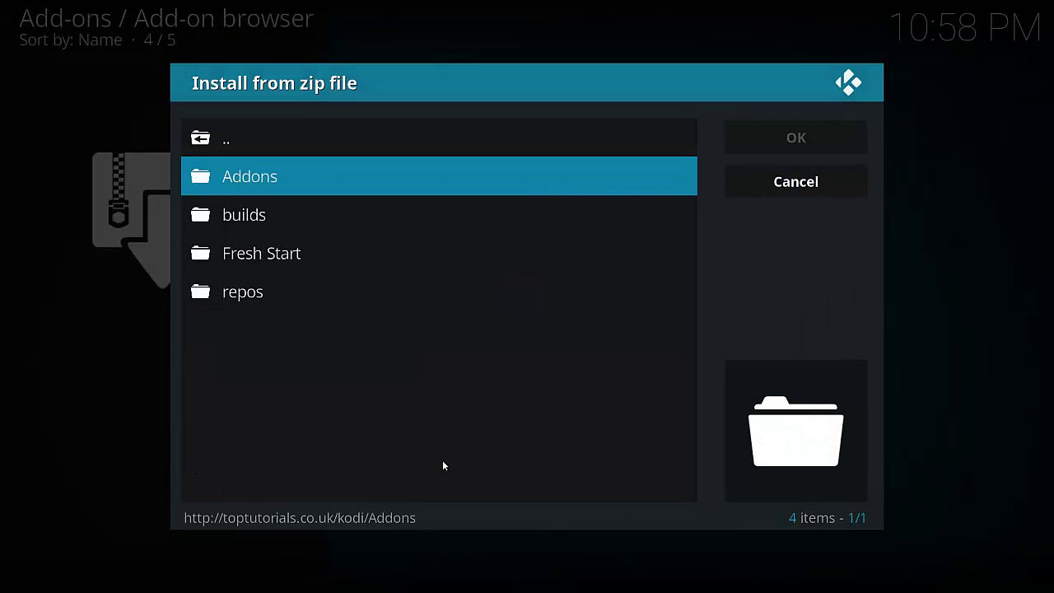
pyautogui.press('Return')
# Select plugin.video.mxoz-1.0.8.zip and install it.
pyautogui.press('Down')
pyautogui.press('Down')
pyautogui.press('Down')
pyautogui.press('Down')
pyautogui.press('Down')
pyautogui.press('Down')
pyautogui.press('Down')
pyautogui.press('Down')
pyautogui.press('Down')
pyautogui.press('Down')
pyautogui.press('Down')
pyautogui.press('Down')
pyautogui.press('Down')
pyautogui.press('Down')
pyautogui.press('Down')
pyautogui.press('Down')
pyautogui.press('Down')
pyautogui.press('Down')
pyautogui.press('Down')
pyautogui.press('Down')
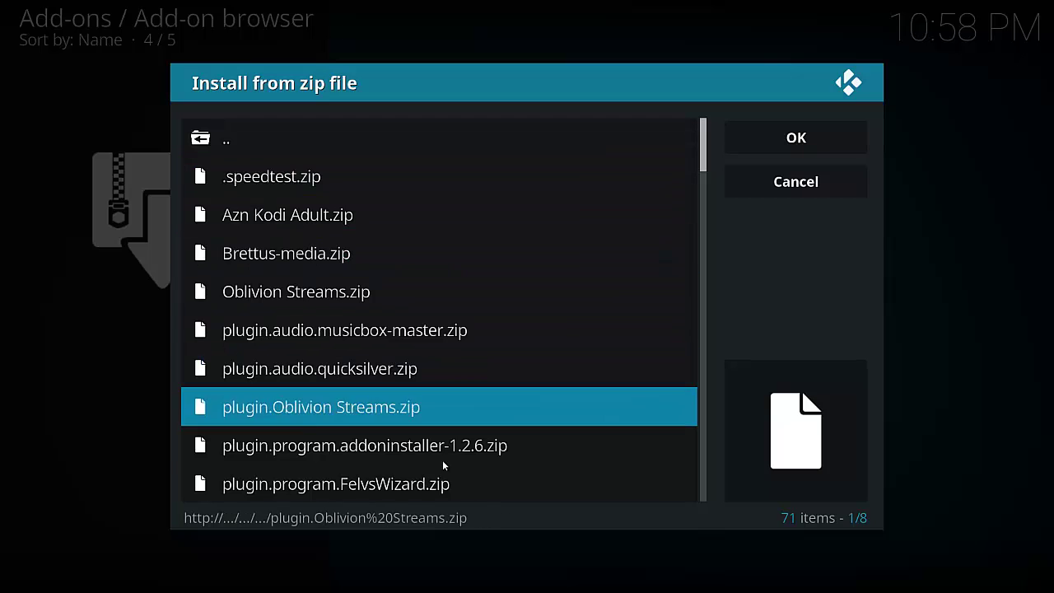
pyautogui.press('Down')
pyautogui.press('Down')
pyautogui.press('Down')
pyautogui.press('Down')
pyautogui.press('Down')
pyautogui.press('Down')
pyautogui.press('Down')
pyautogui.press('Down')
pyautogui.press('Down')
pyautogui.press('Down')
pyautogui.press('Down')
pyautogui.press('Down')
pyautogui.press('Down')
pyautogui.press('Down')
pyautogui.press('Down')
pyautogui.press('Down')
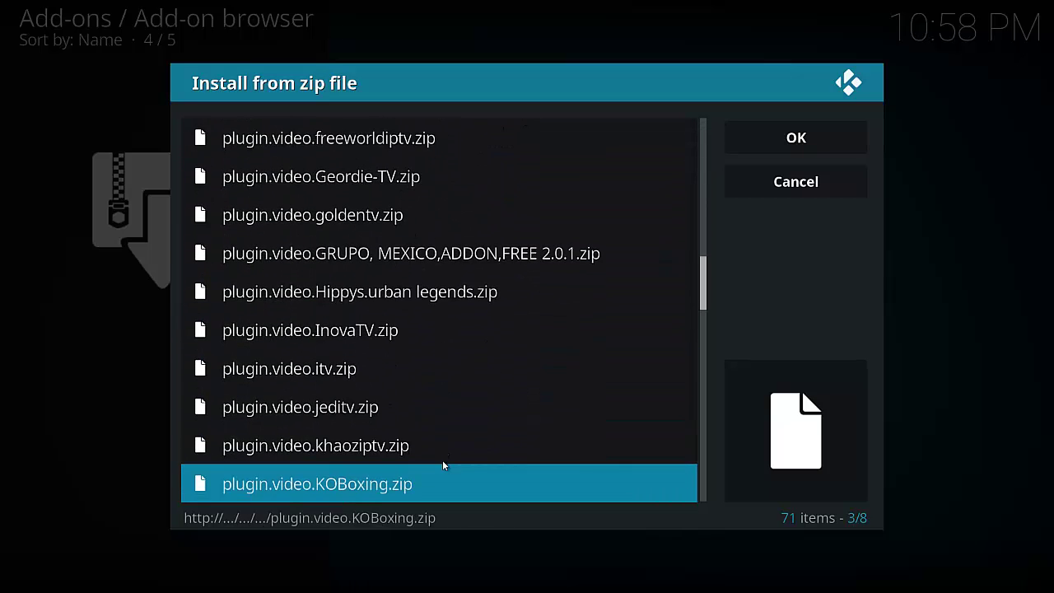
pyautogui.press('Down')
pyautogui.press('Down')
pyautogui.press('Down')
pyautogui.press('Down')
pyautogui.press('Down')
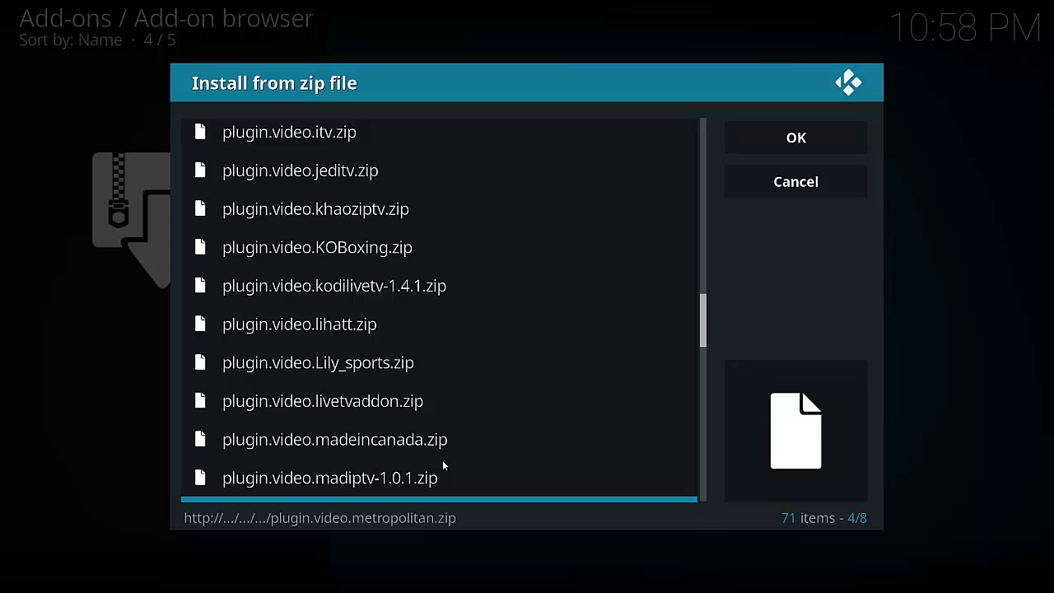
pyautogui.press('Down')
pyautogui.press('Down')
pyautogui.press('Down')
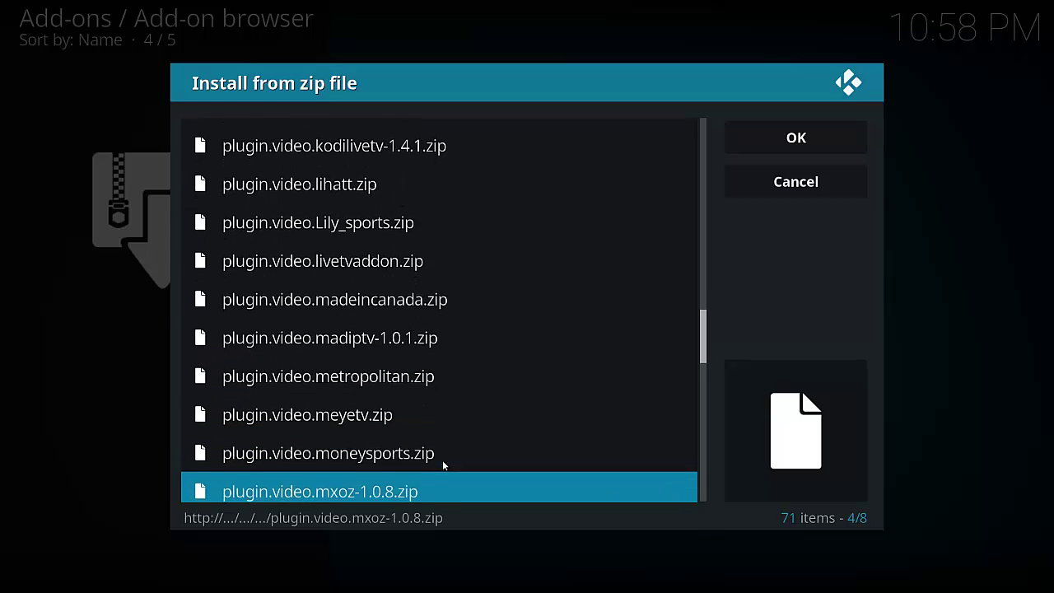
pyautogui.press('Up')
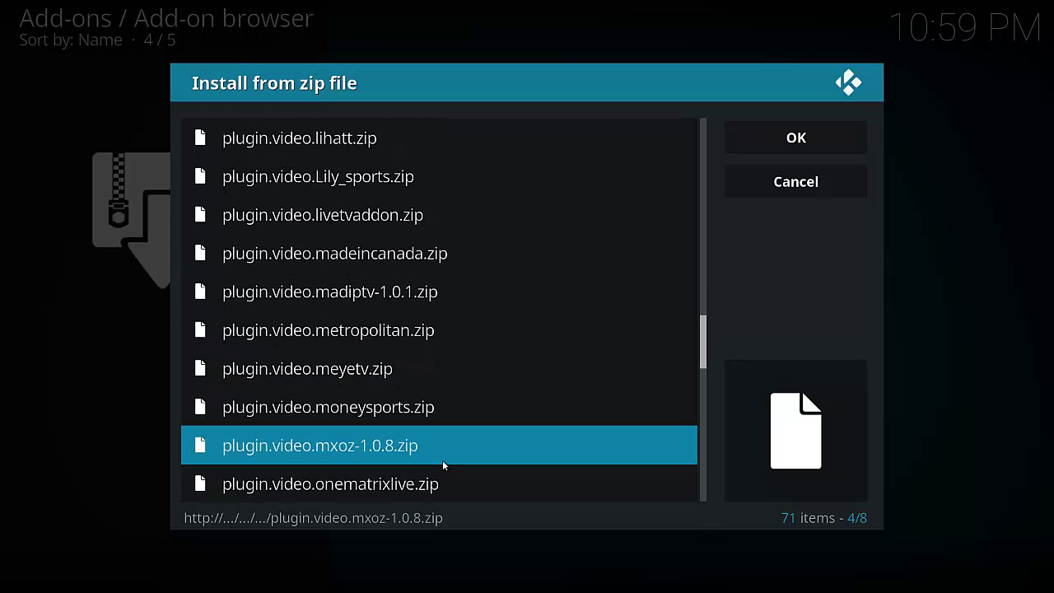
pyautogui.press('Return')
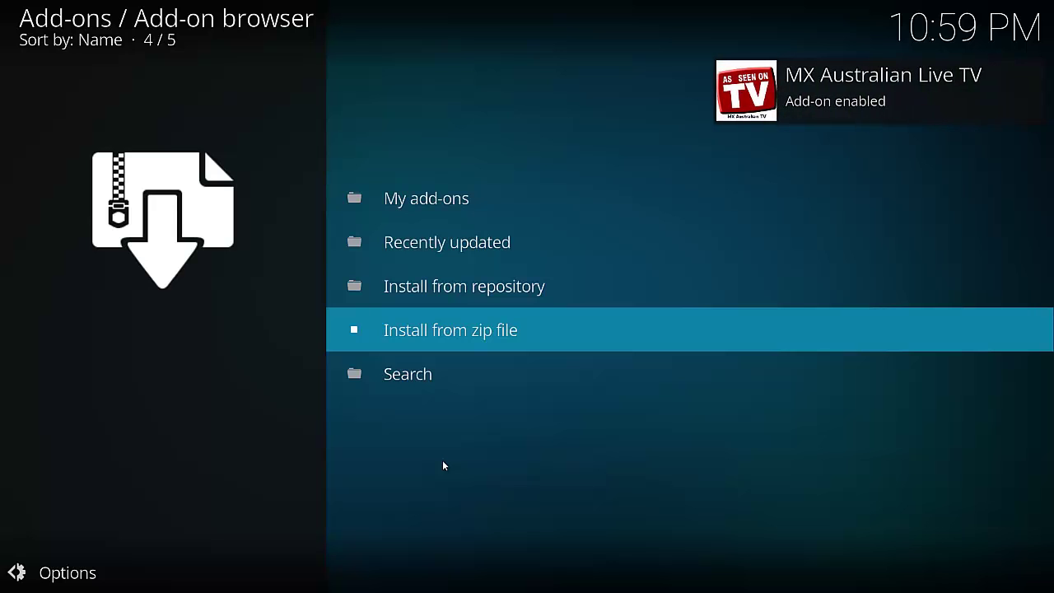
# Go back home and launch MX Australian Live TV from the video add-ons.
pyautogui.press('Escape')
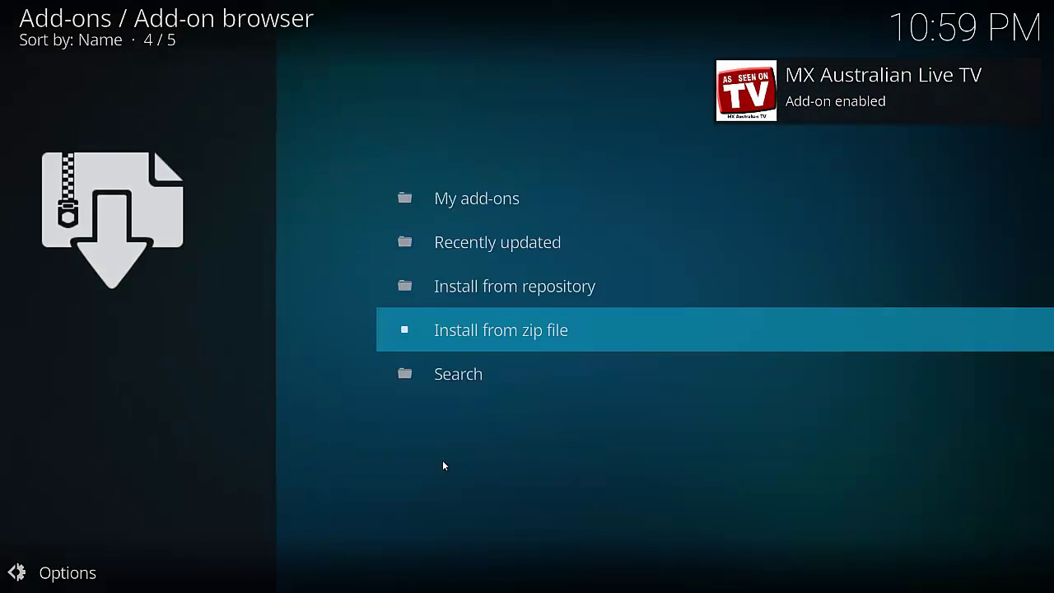
pyautogui.press('Escape')
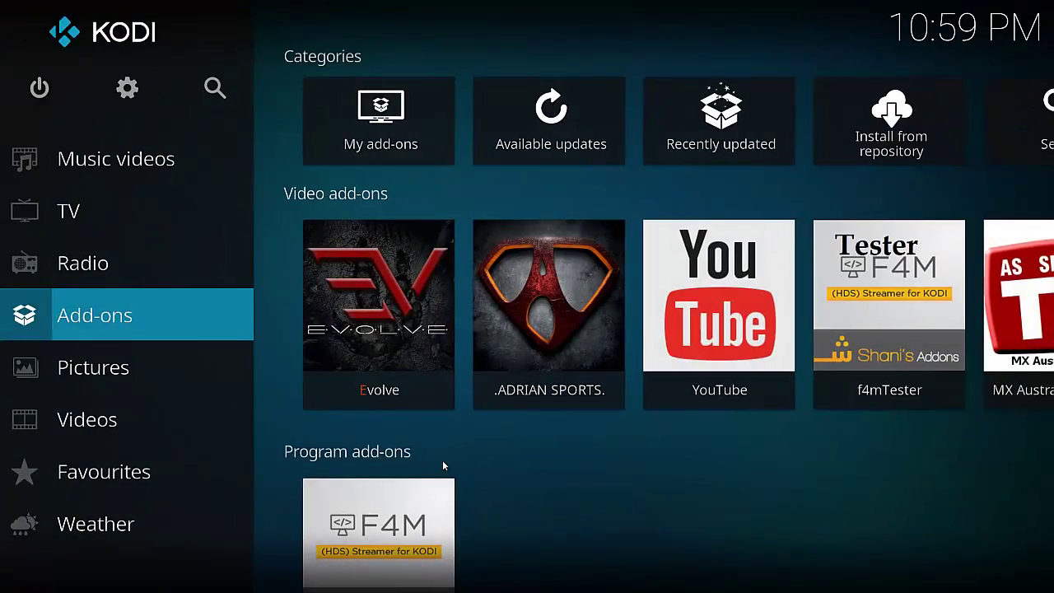
pyautogui.press('Up')
pyautogui.press('Down')
pyautogui.press('Right')
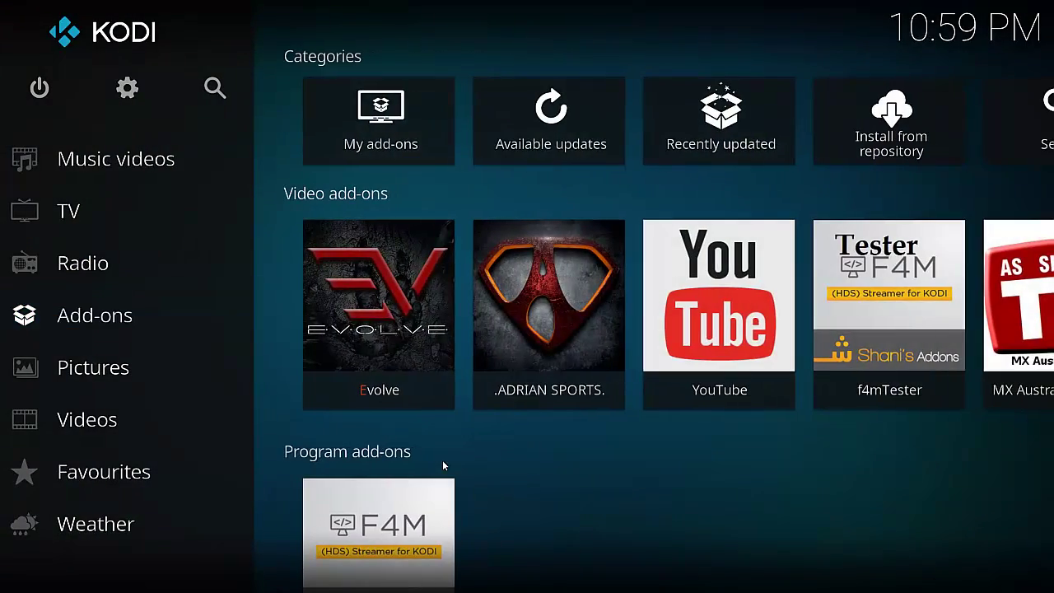
pyautogui.press('Right')
pyautogui.press('Right')
pyautogui.press('Down')
pyautogui.press('Right')
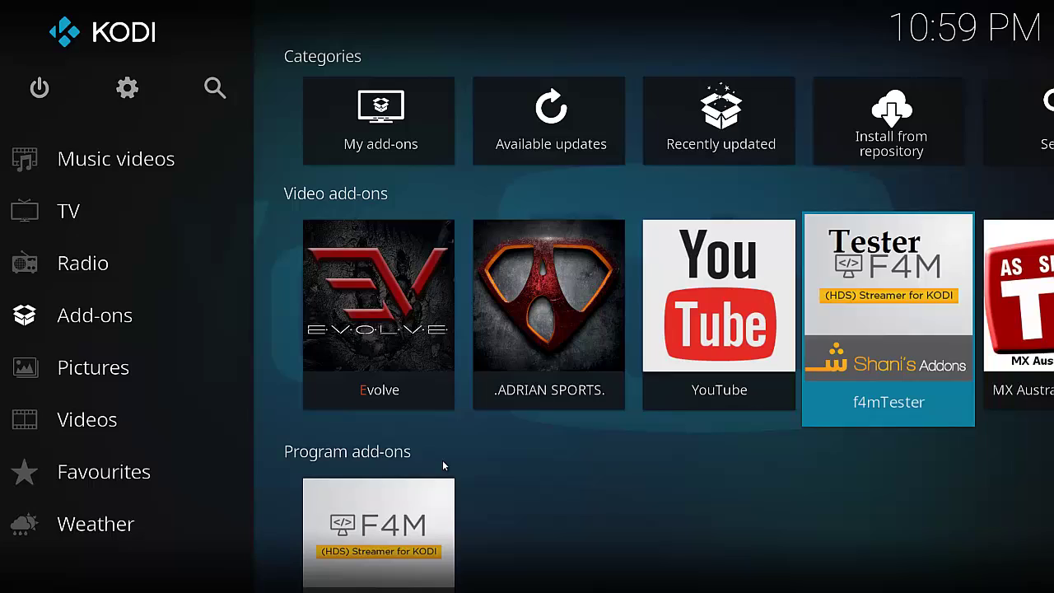
pyautogui.press('Right')
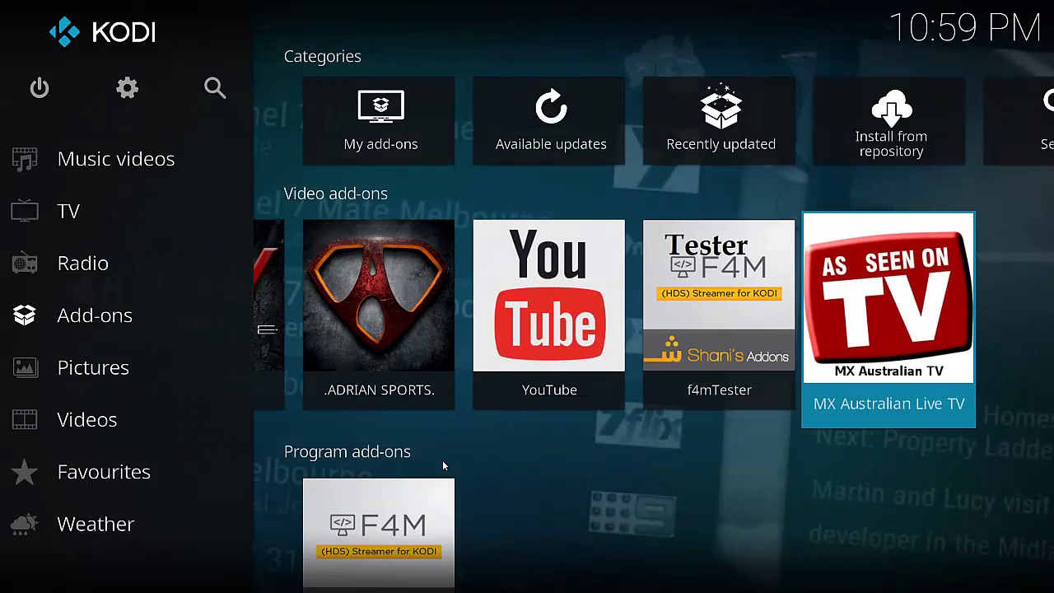
pyautogui.press('Return')
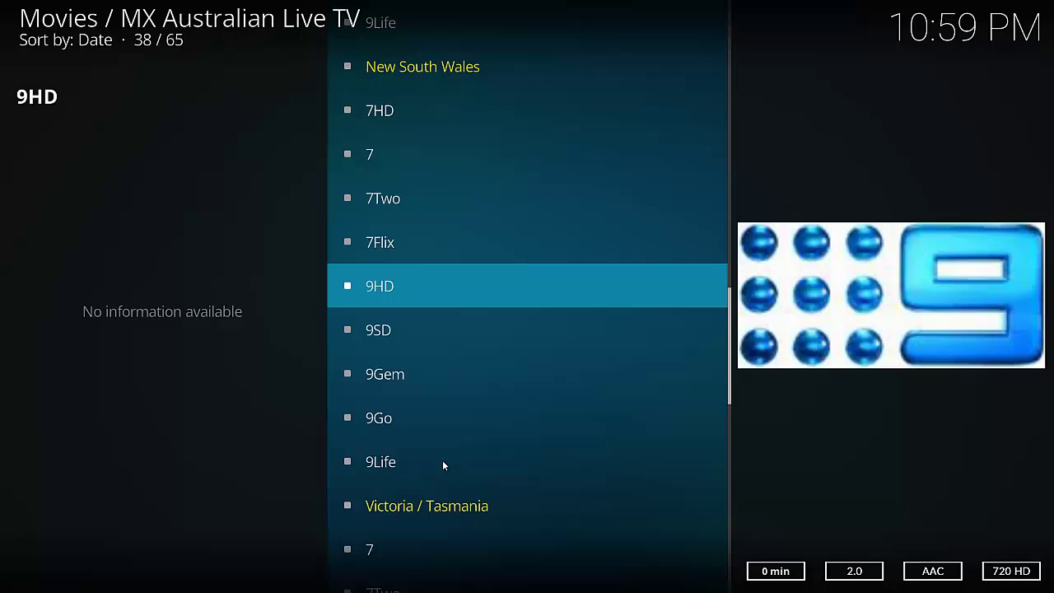
# Scroll down the channel list to the South Australia / NT channels.
pyautogui.press('Down')
pyautogui.press('Down')
pyautogui.press('Down')
pyautogui.press('Down')
pyautogui.press('Down')
pyautogui.press('Down')
pyautogui.press('Down')
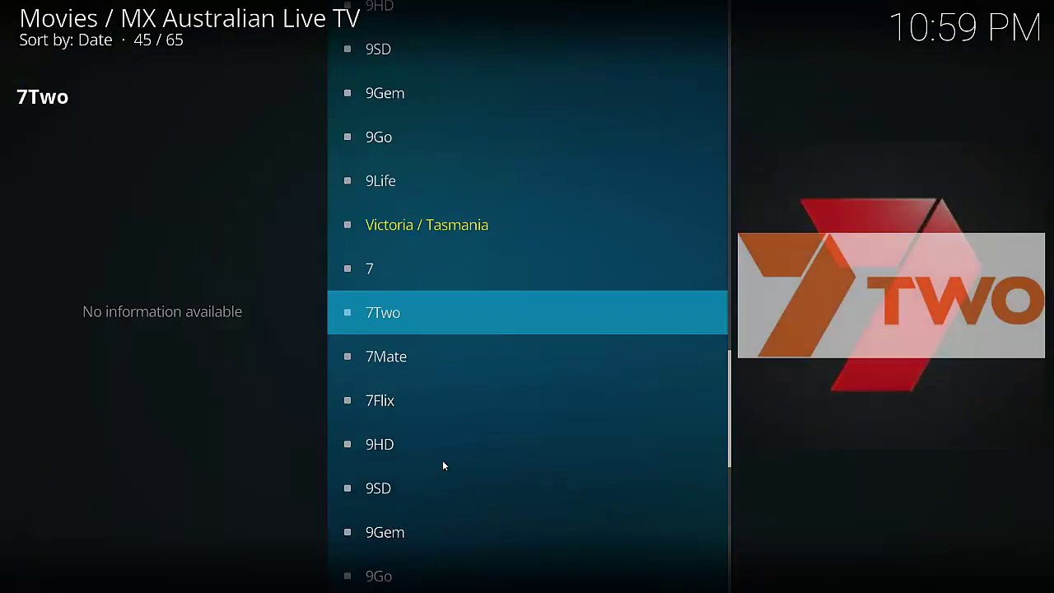
pyautogui.press('Down')
pyautogui.press('Down')
pyautogui.press('Down')
pyautogui.press('Down')
pyautogui.press('Down')
pyautogui.press('Down')
pyautogui.press('Down')
pyautogui.press('Down')
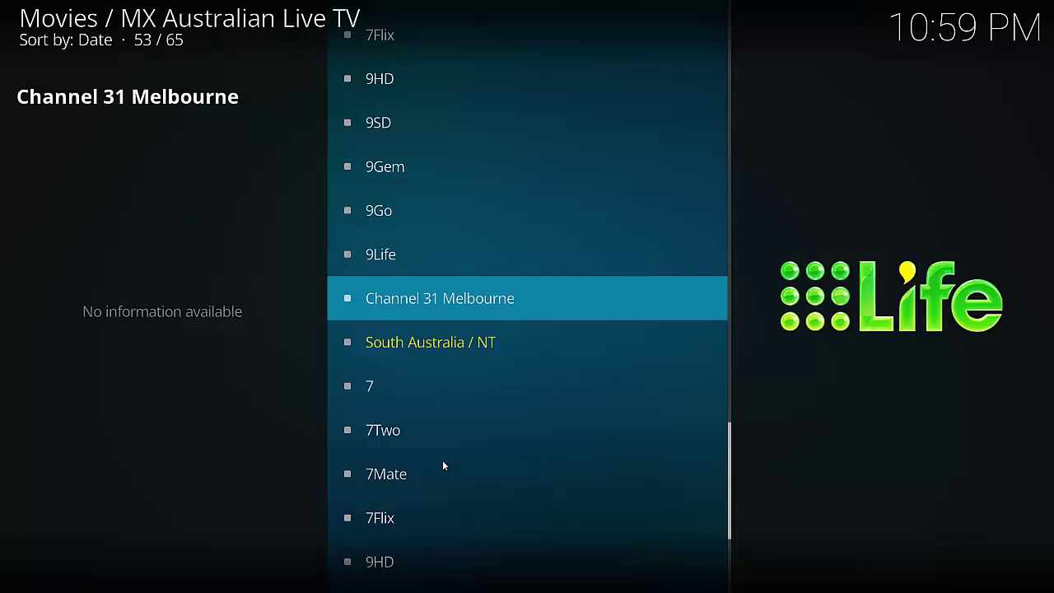
pyautogui.press('Down')
pyautogui.press('Down')
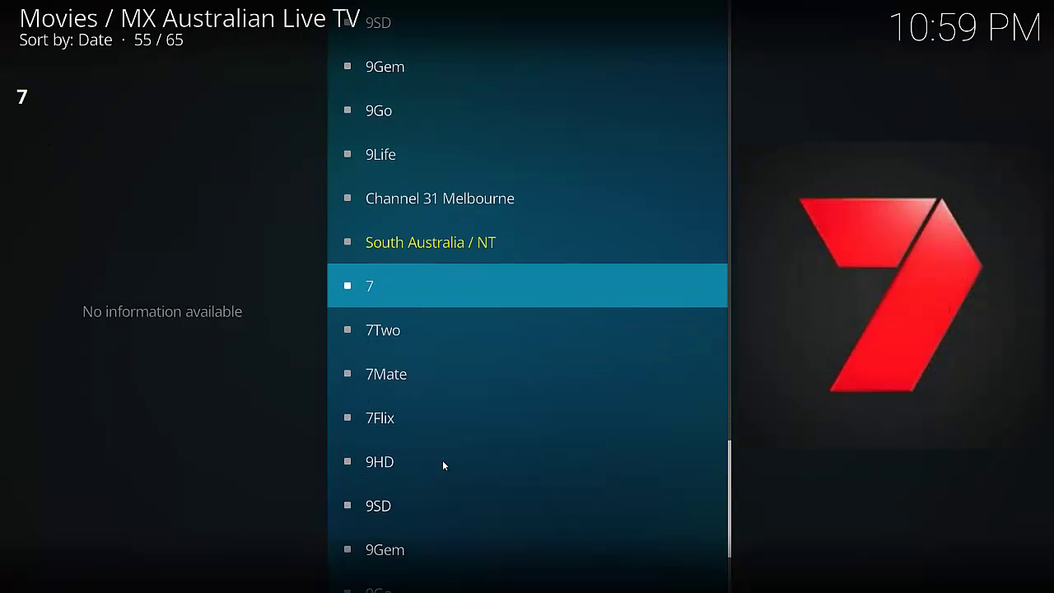